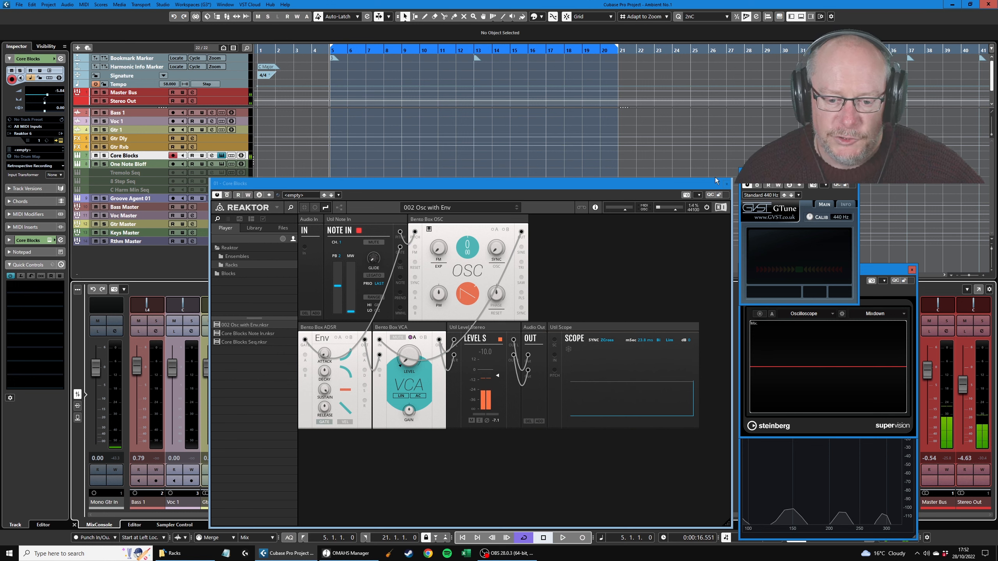
Rescale the frequency axis of the Insight spectrum display to focus on about 100 Hz to 2 kHz.
click(838, 471)
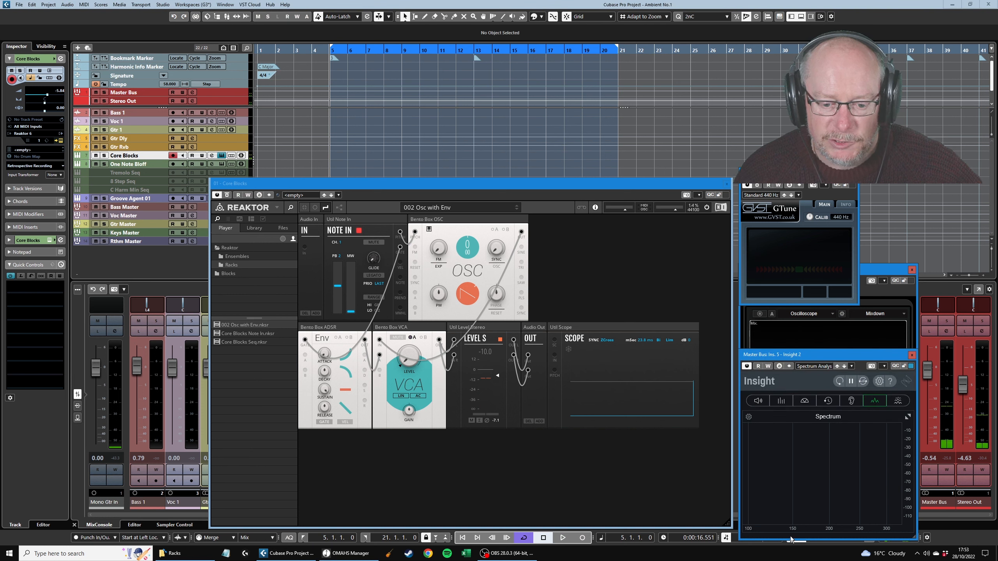
click(776, 534)
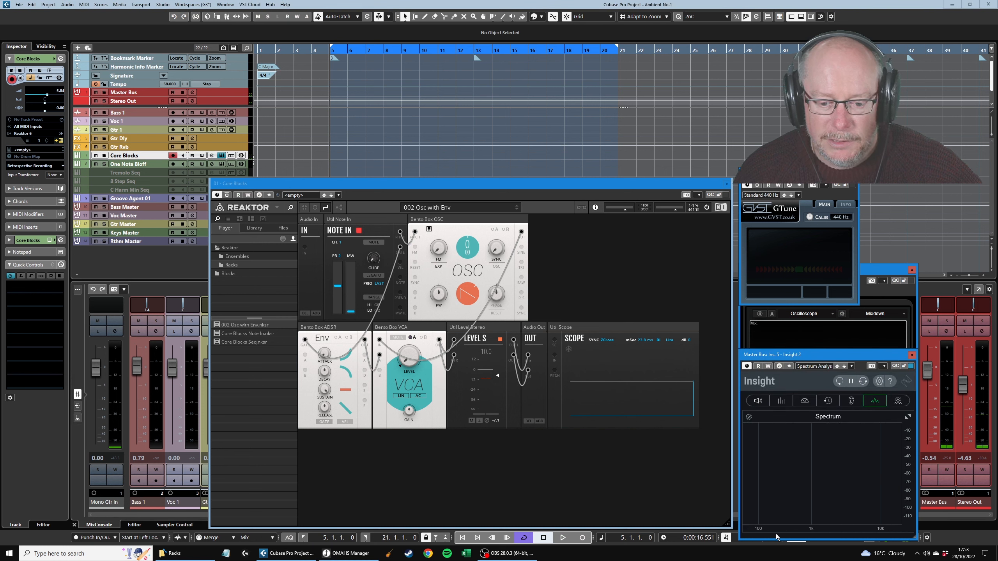
click(875, 285)
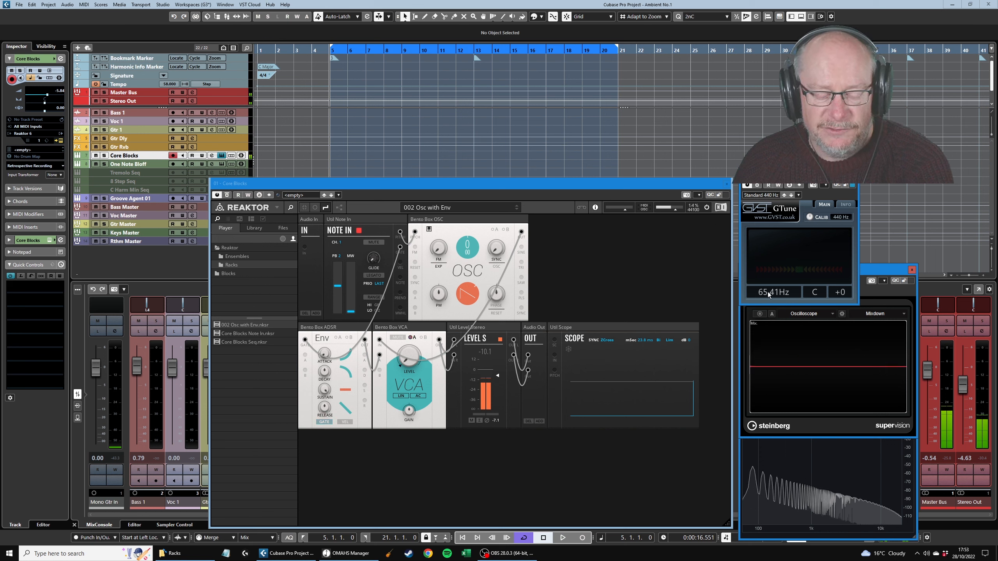
mouse_move(752, 460)
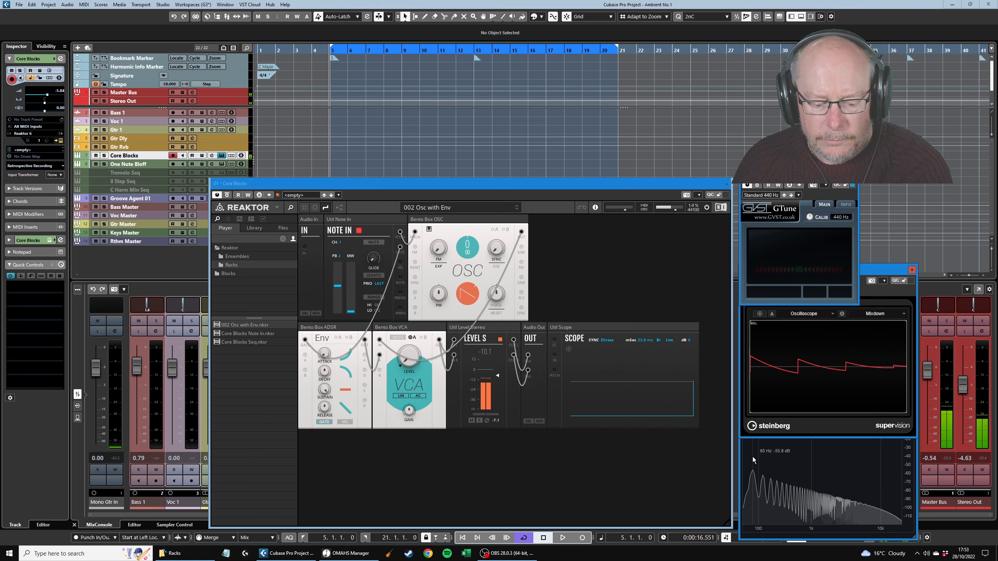
scroll(752, 458, up, 3)
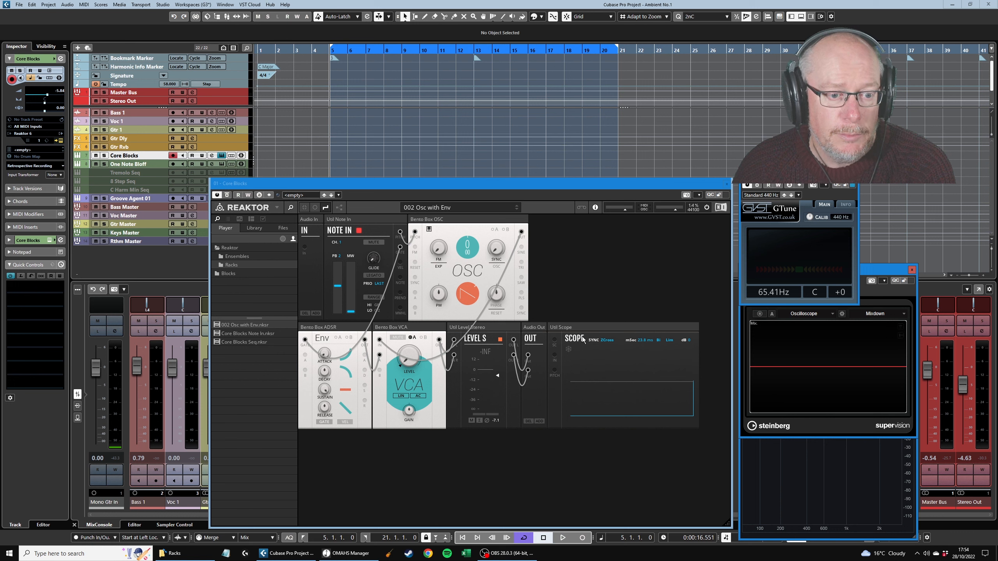
Cycle the Bento Box OSC waveform from saw to the square pulse and lower the Stereo Out fader to -13.5.
click(469, 293)
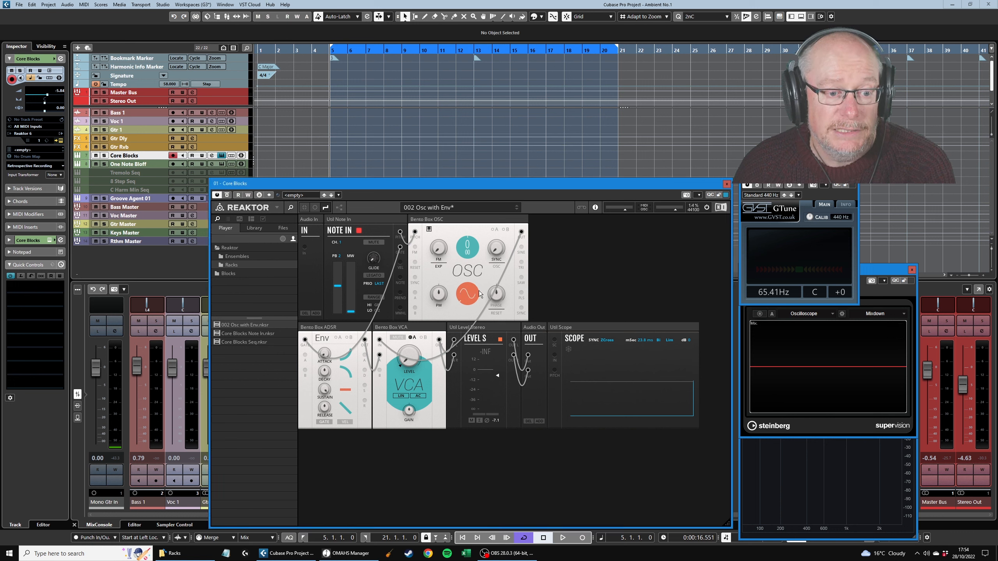
mouse_move(786, 482)
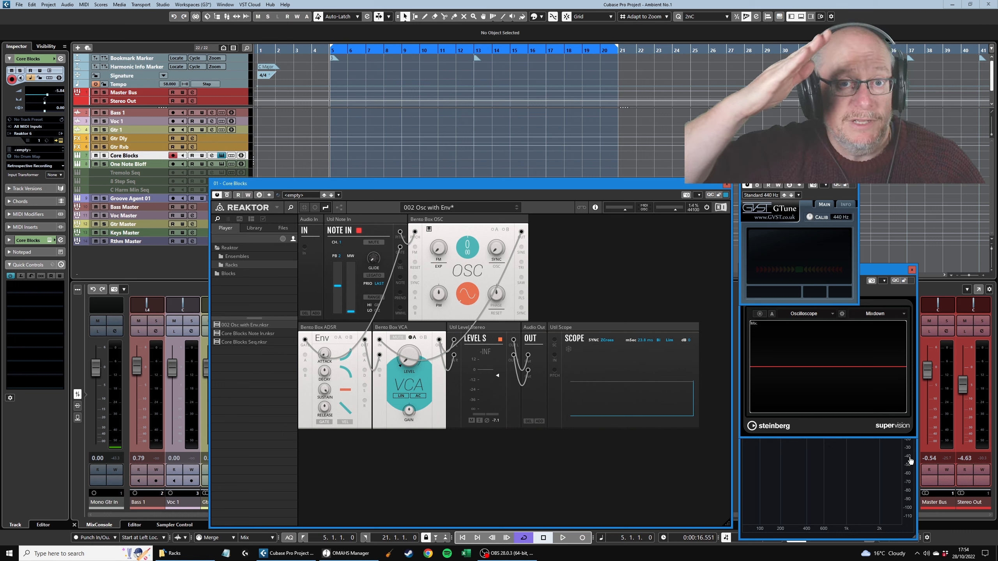
mouse_move(472, 291)
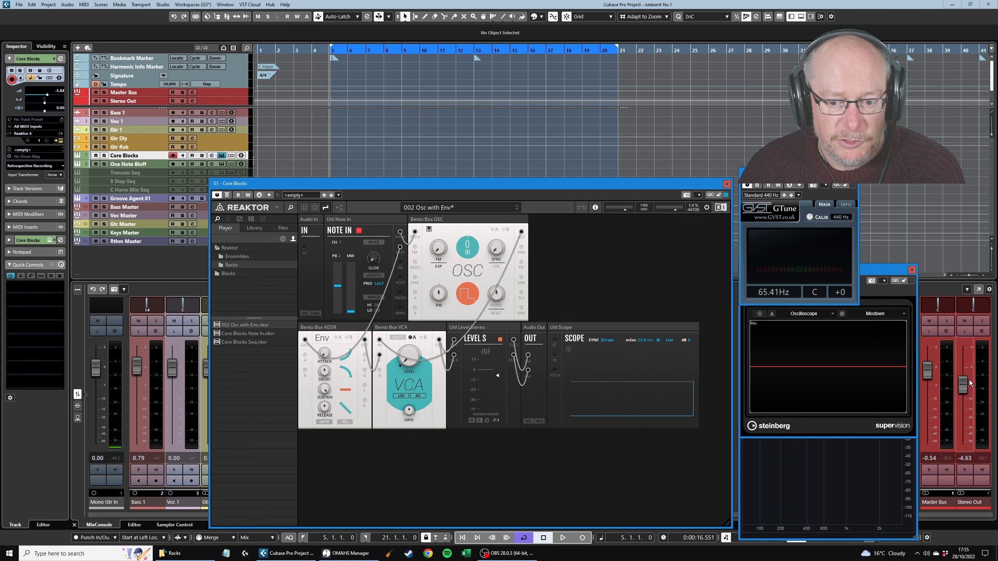
drag(967, 380, 966, 405)
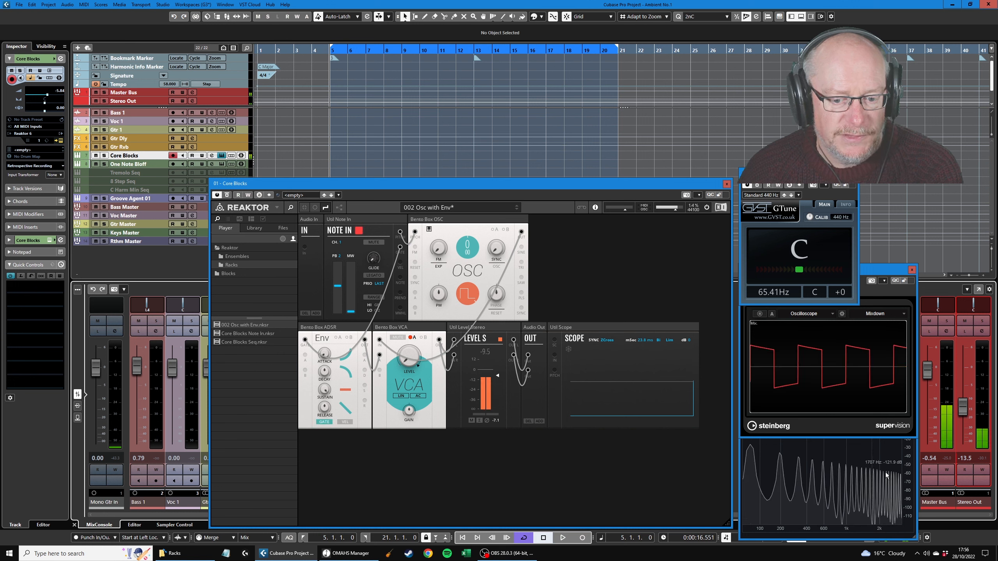
Switch the Bento Box OSC to its sine-shaped waveform and patch the oscillator's output into the Util Scope input.
click(468, 294)
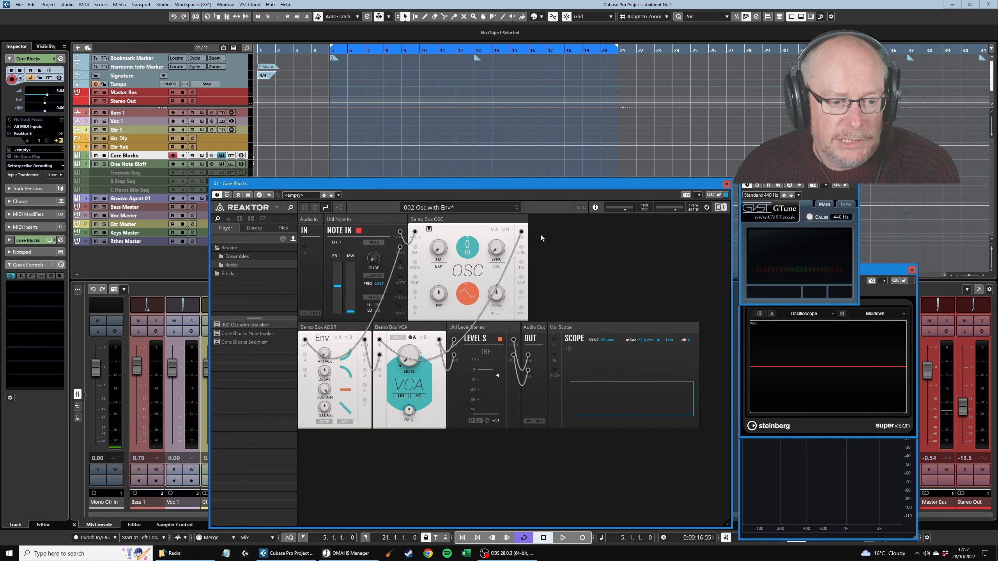
drag(522, 232, 554, 355)
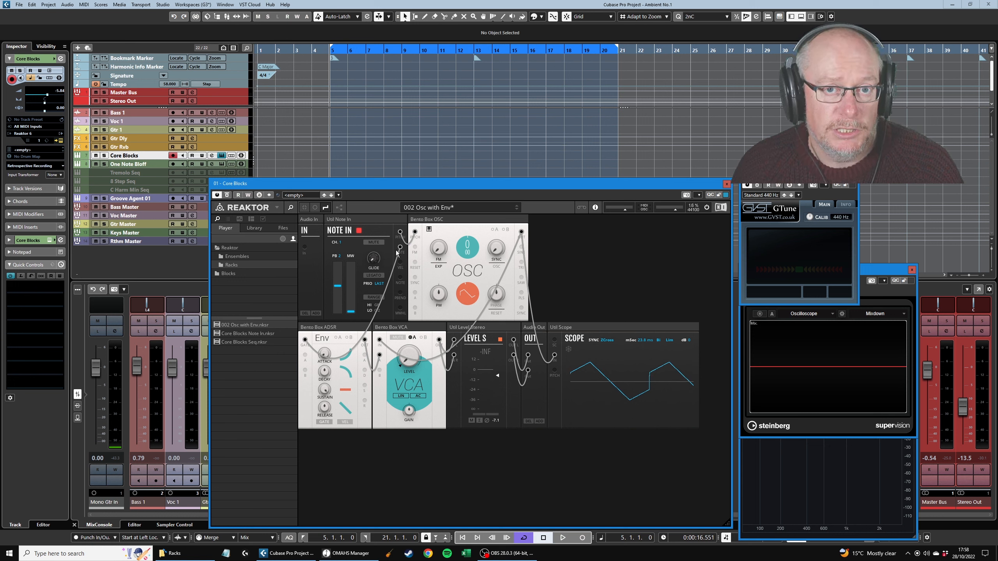
Raise the Bento Box VCA's Level to hold the tone open, and turn it back down.
mouse_move(411, 359)
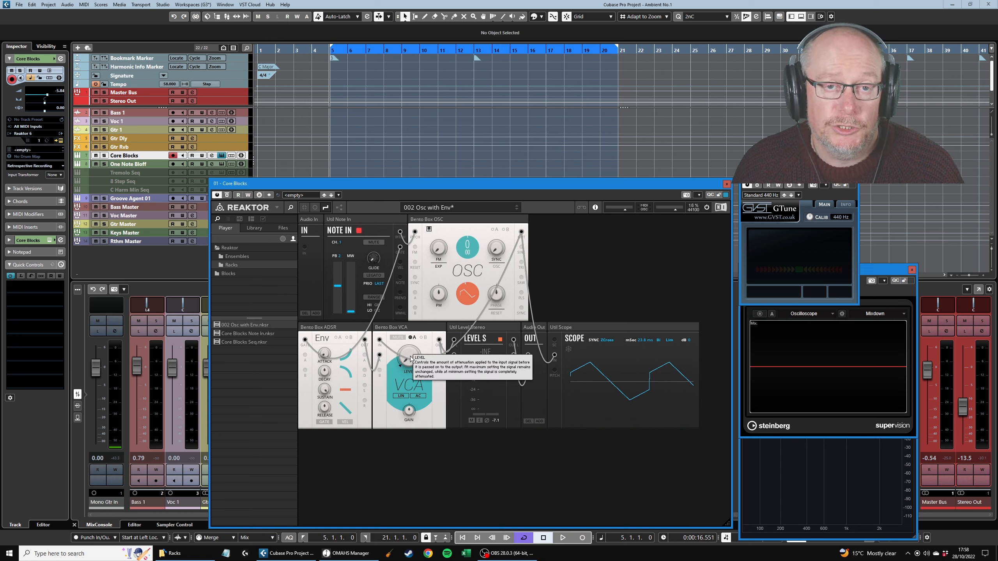
drag(411, 358, 411, 331)
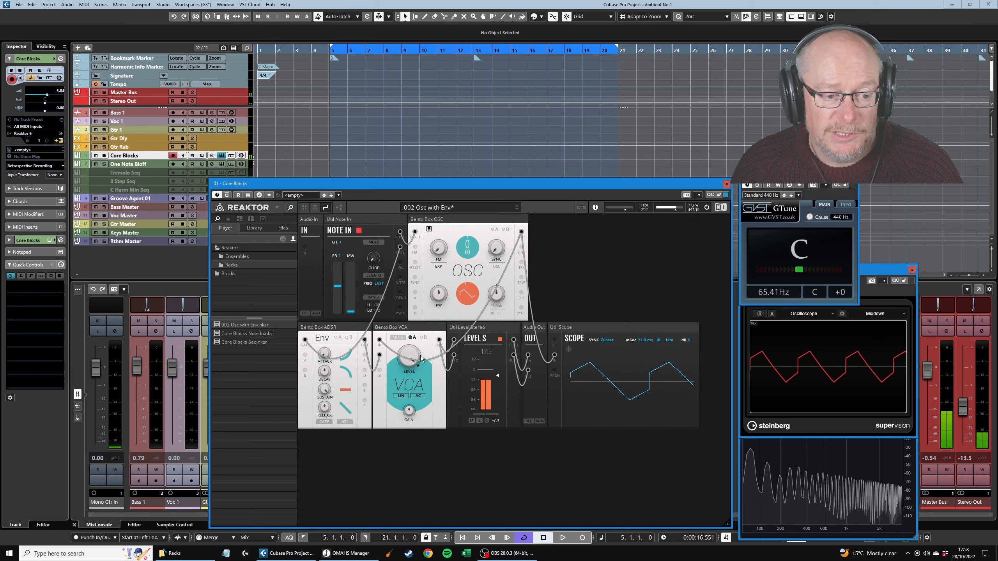
drag(416, 358, 443, 496)
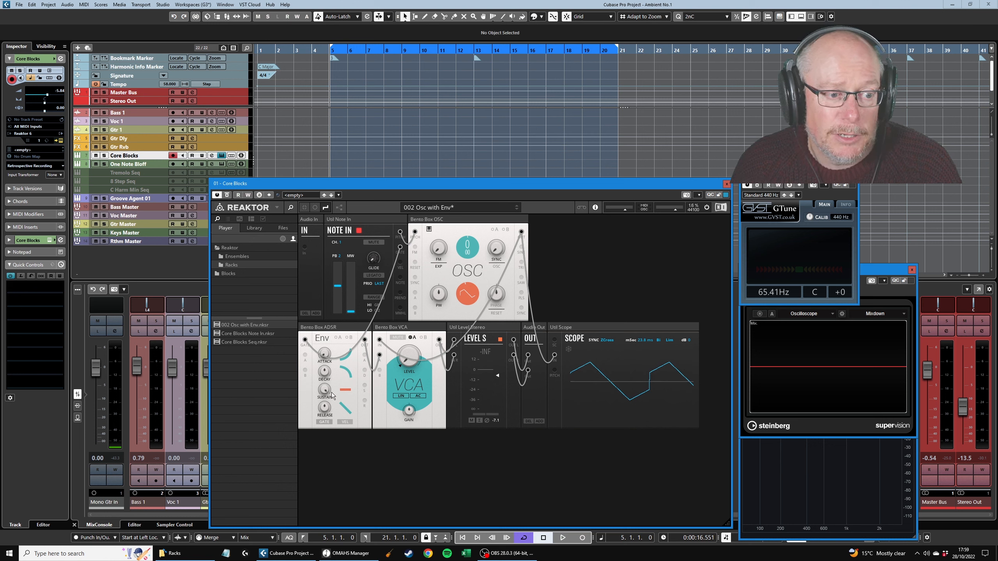
right_click(313, 262)
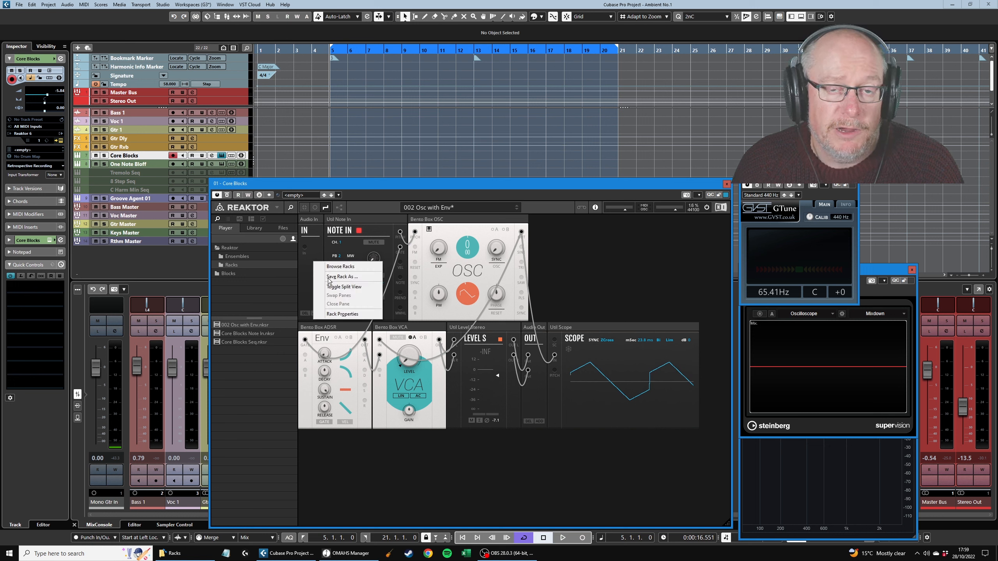
click(313, 251)
right_click(468, 266)
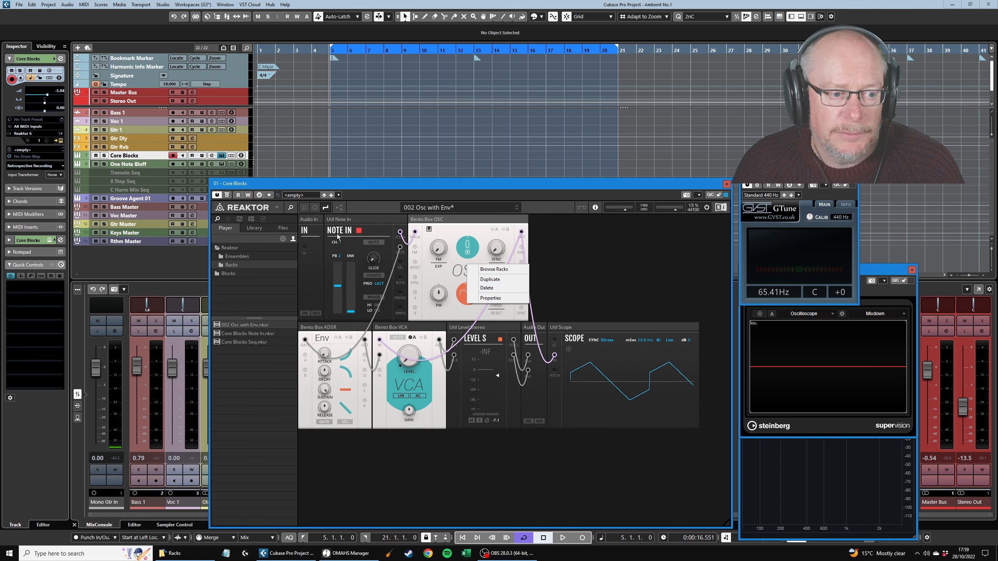
right_click(310, 261)
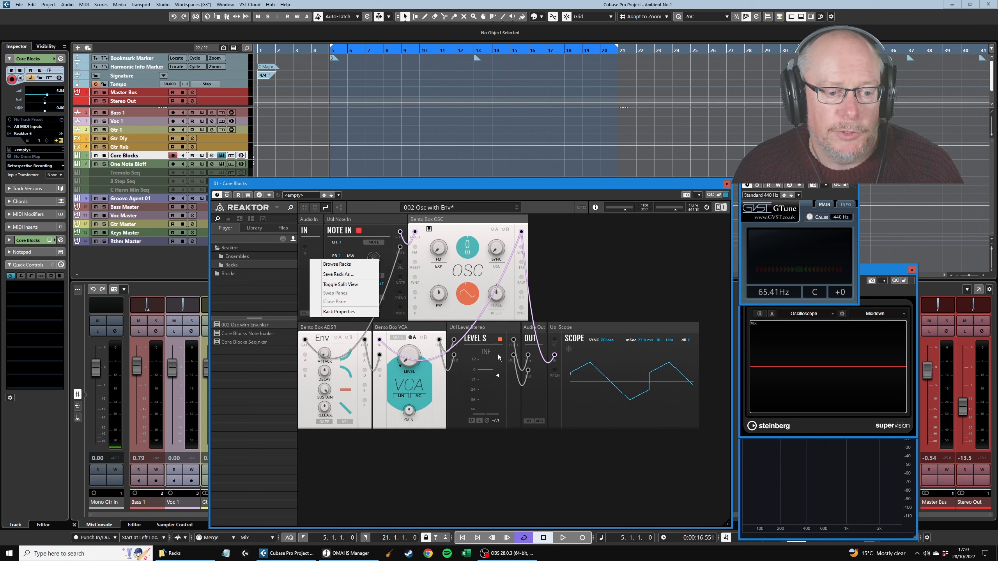
click(672, 258)
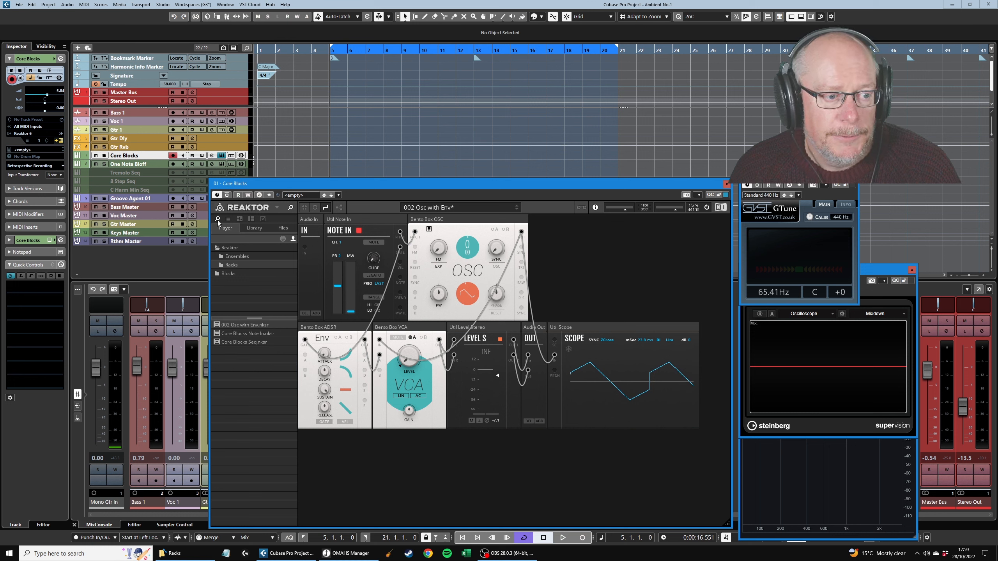
Show Reaktor's panelsets list and hide the In and Out blocks from the rack view.
click(251, 220)
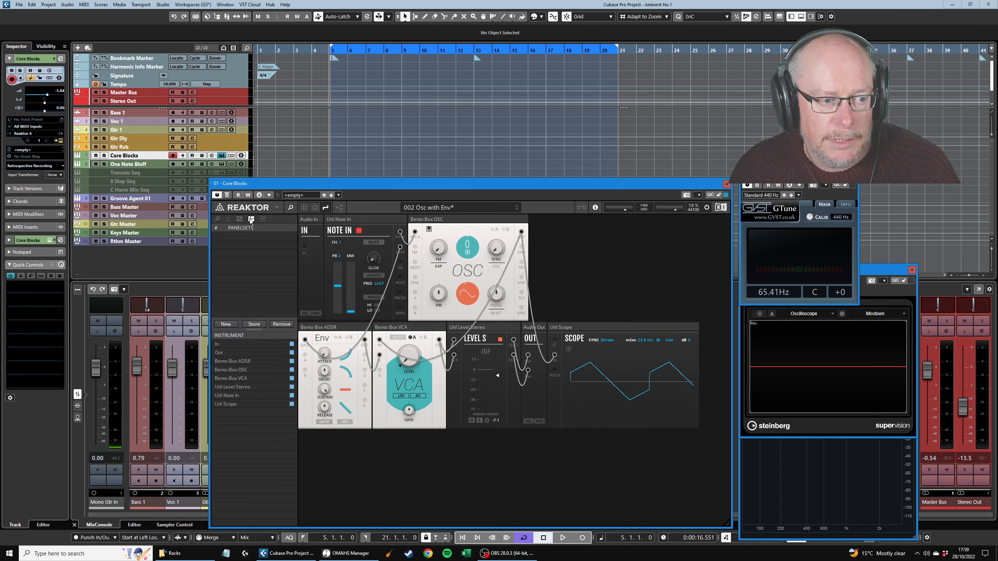
click(292, 344)
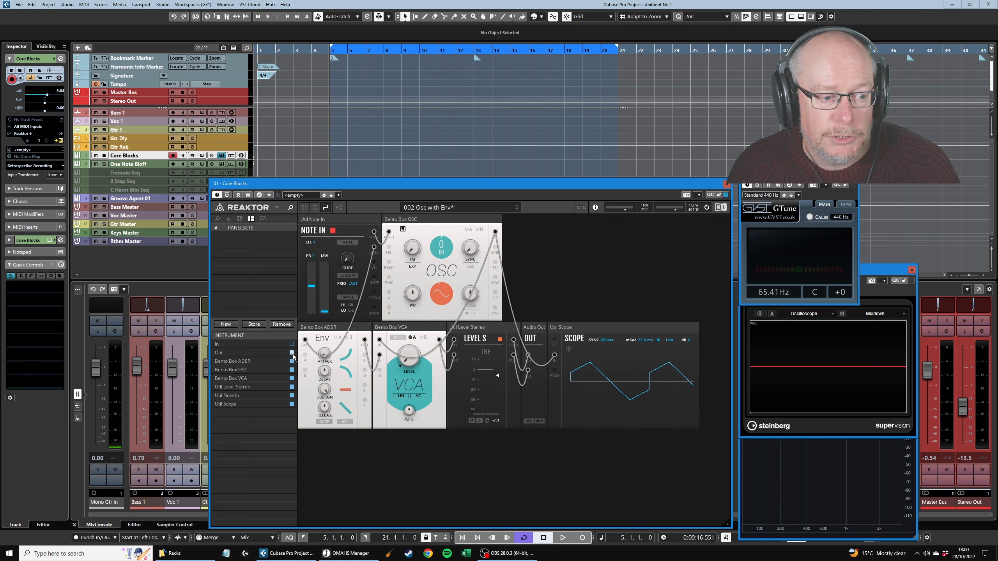
click(292, 352)
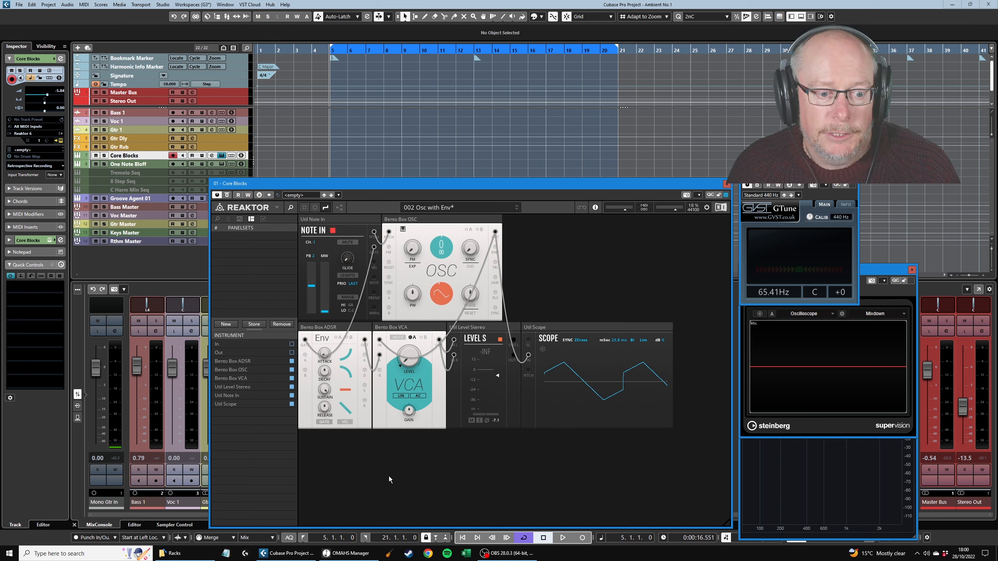
click(292, 352)
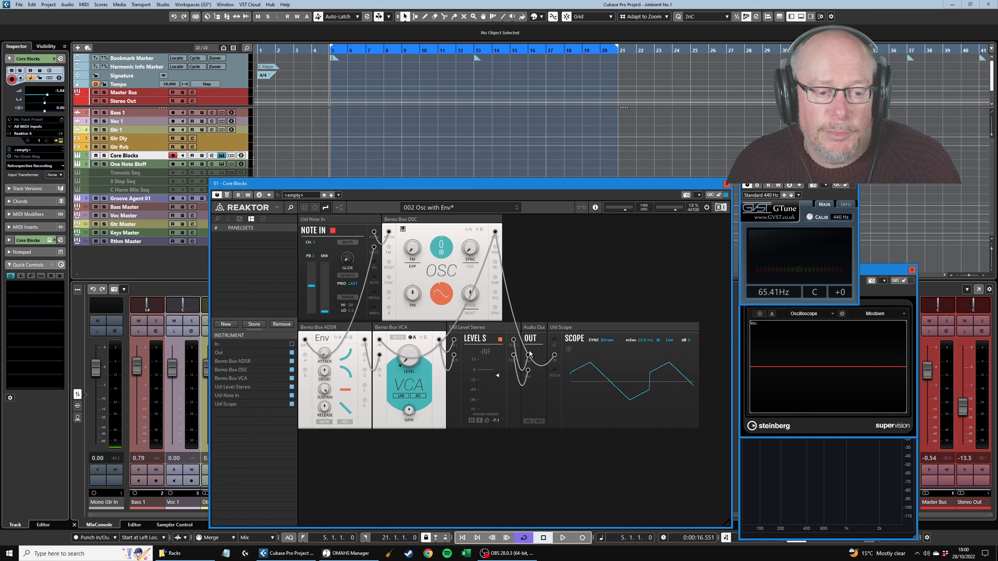
click(292, 353)
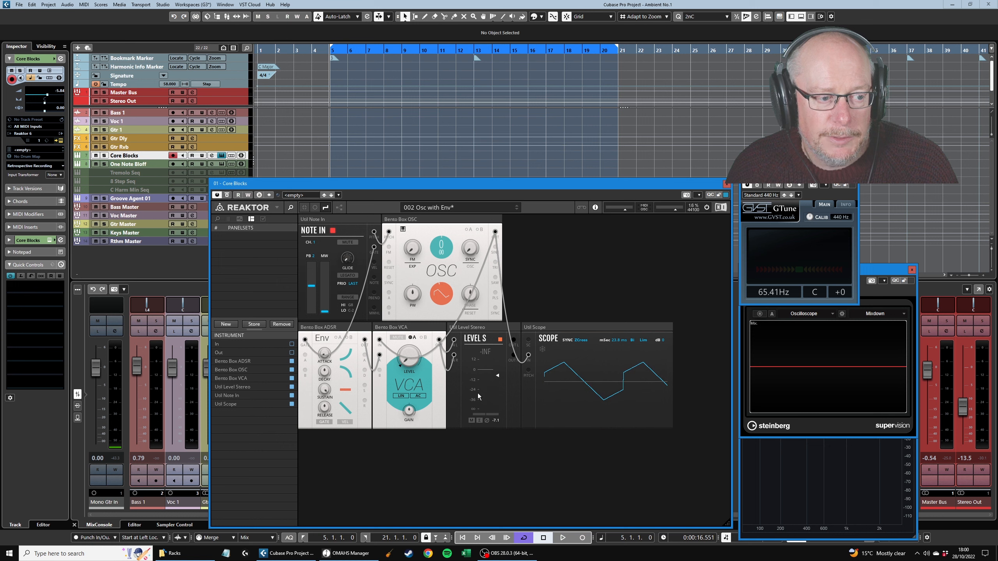
Create a new panelset from the current rack layout and name it "Basic".
click(227, 325)
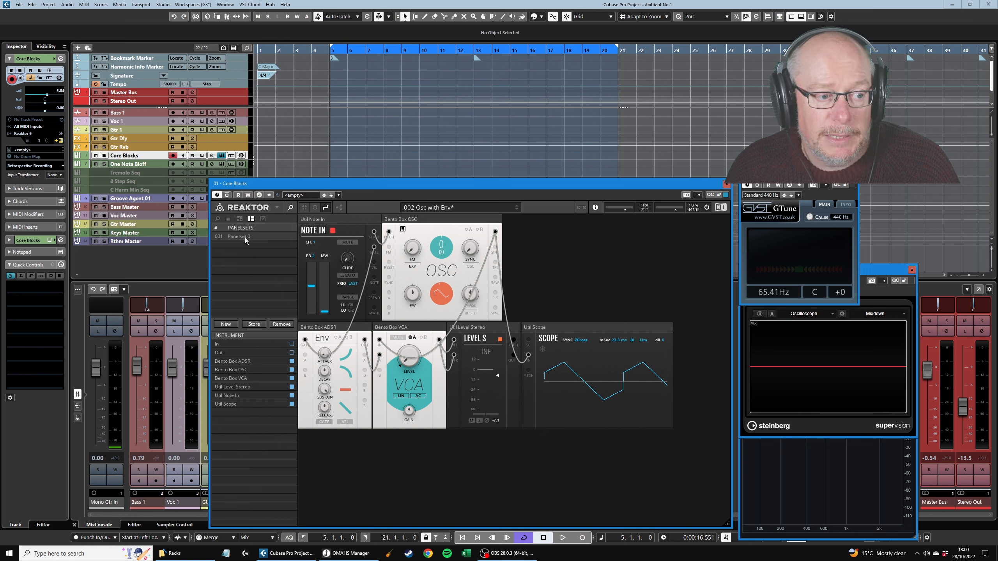
double_click(245, 237)
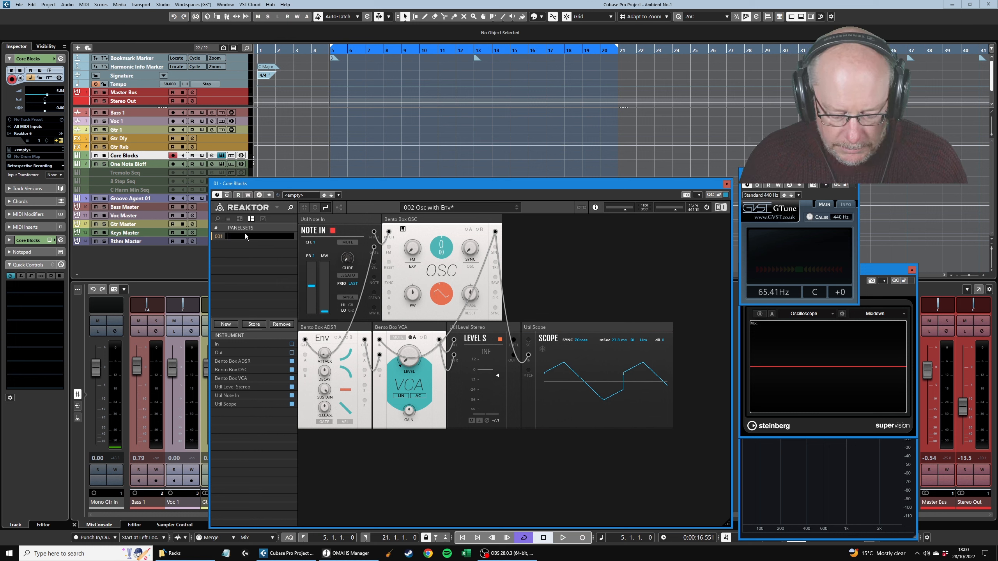
text(Basic)
key(Return)
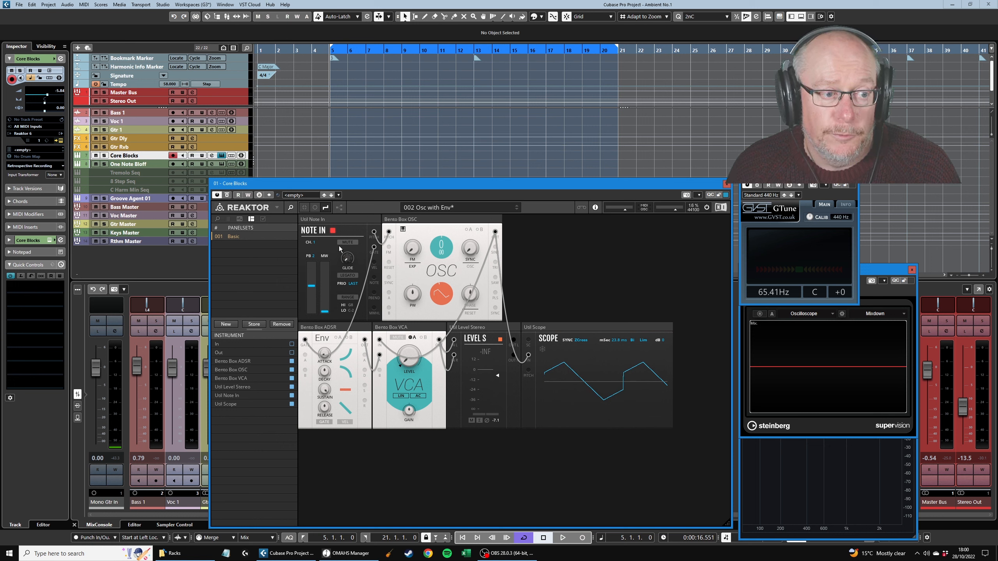
Save the rack in the Racks folder under the new name "003 Osc with Env (Panelset)".
click(277, 207)
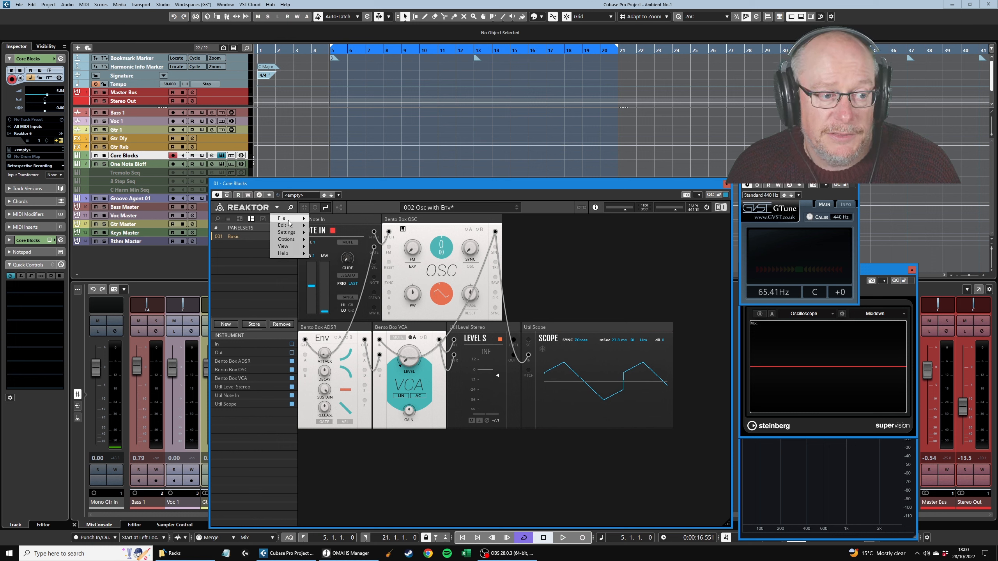
mouse_move(290, 219)
click(330, 256)
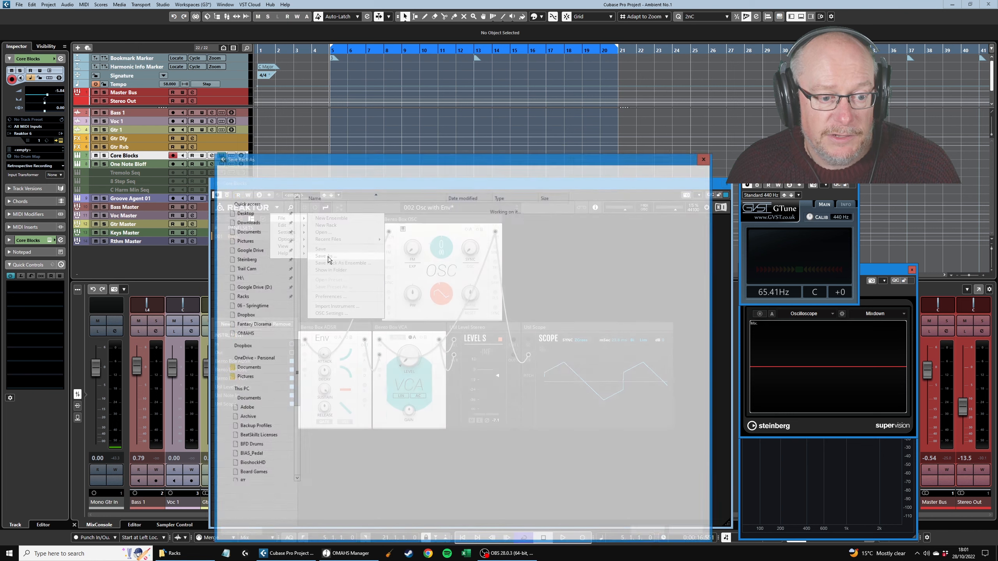
text(003 Osc)
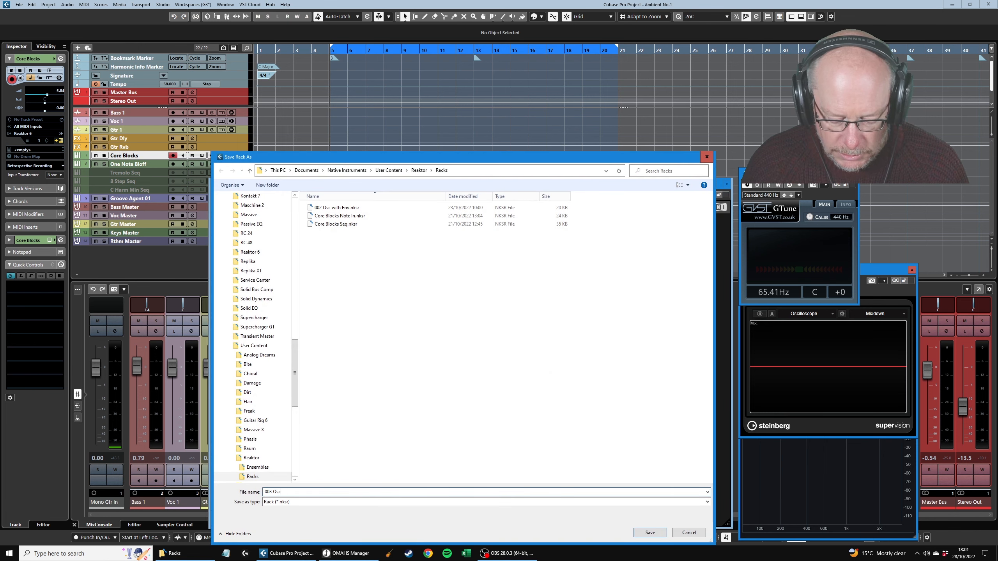
text( with Env ()
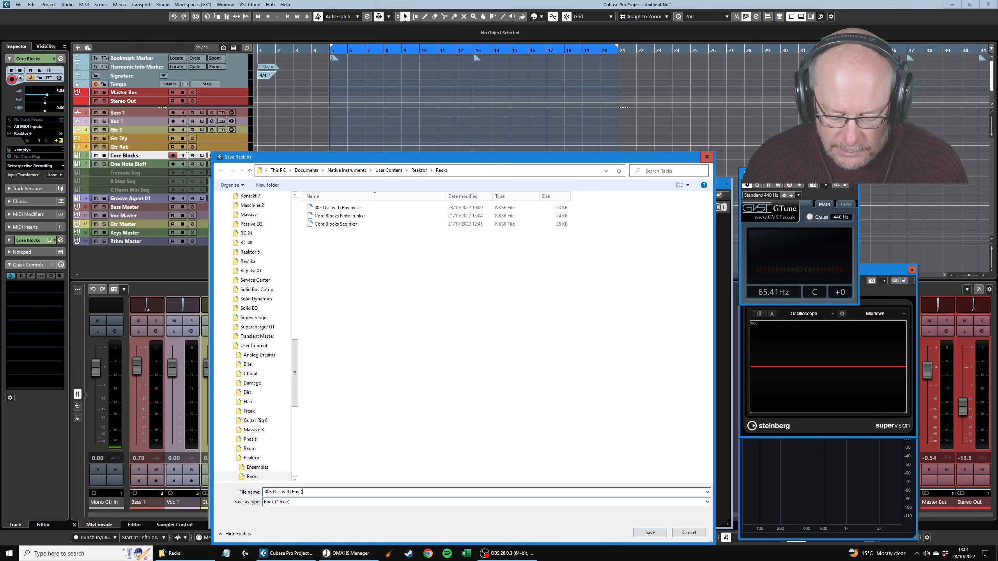
text(Panelset))
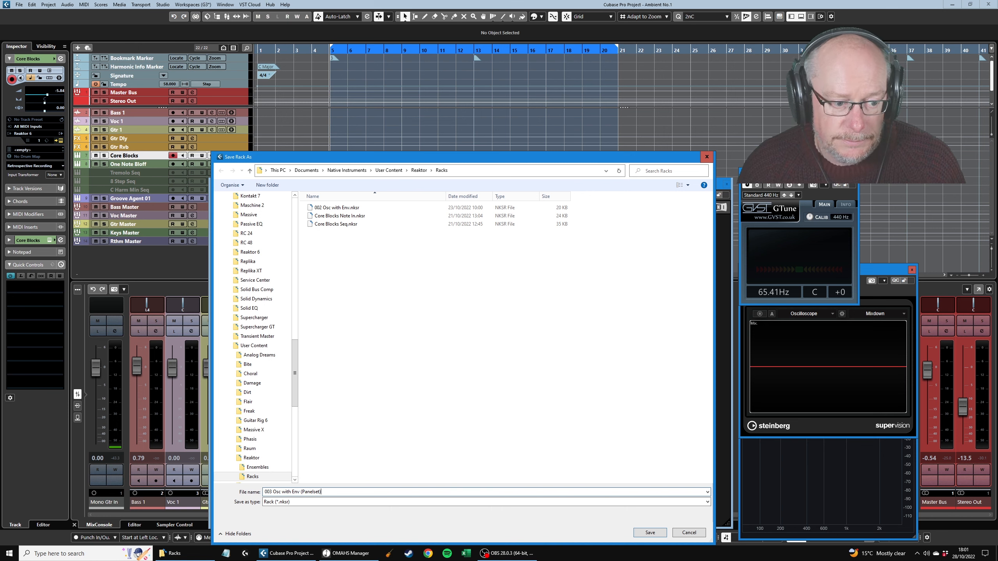
key(Return)
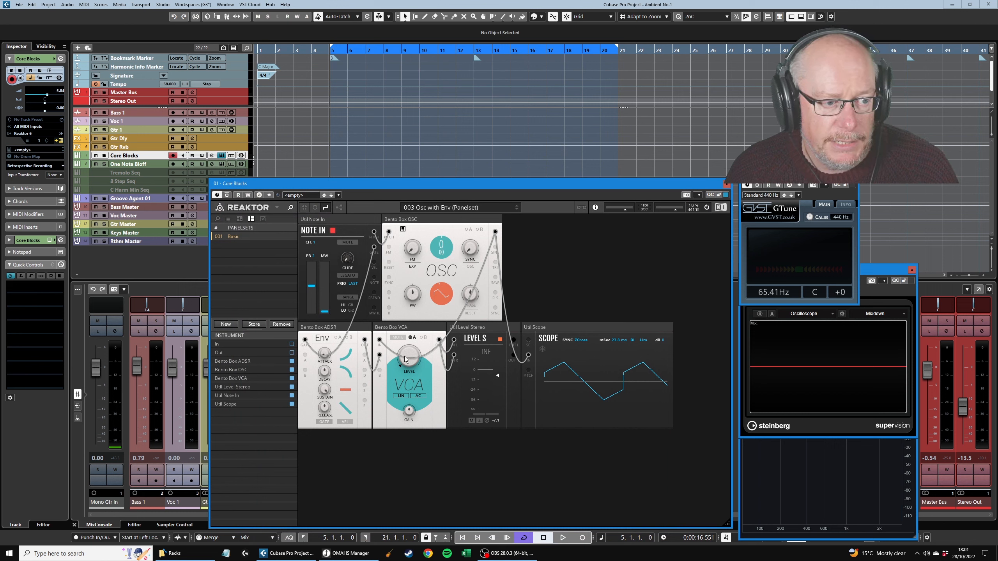
Move the Bento Box VCA block beside the Bento Box OSC and create a new panelset of this layout named "Alternative".
drag(407, 330, 538, 226)
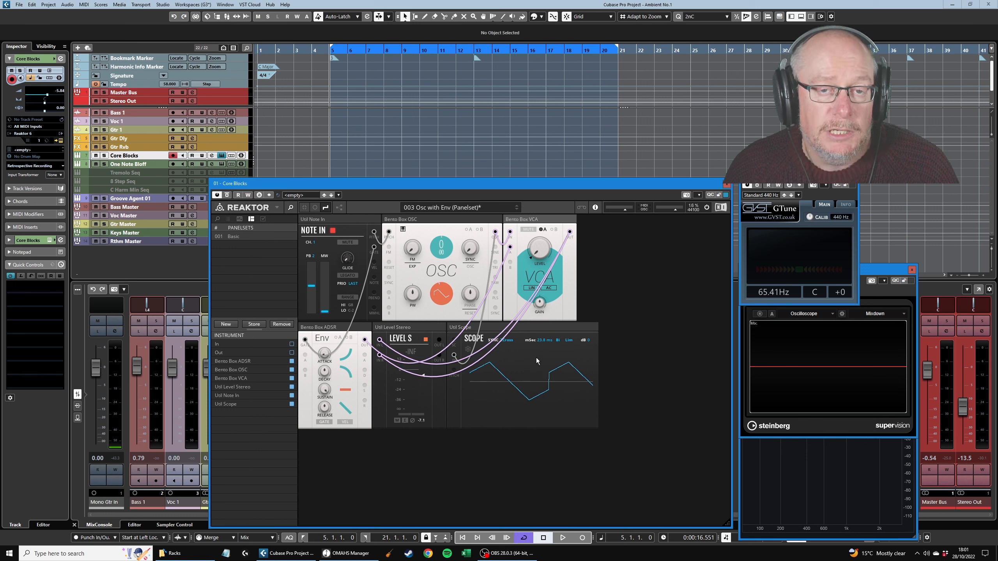
click(226, 324)
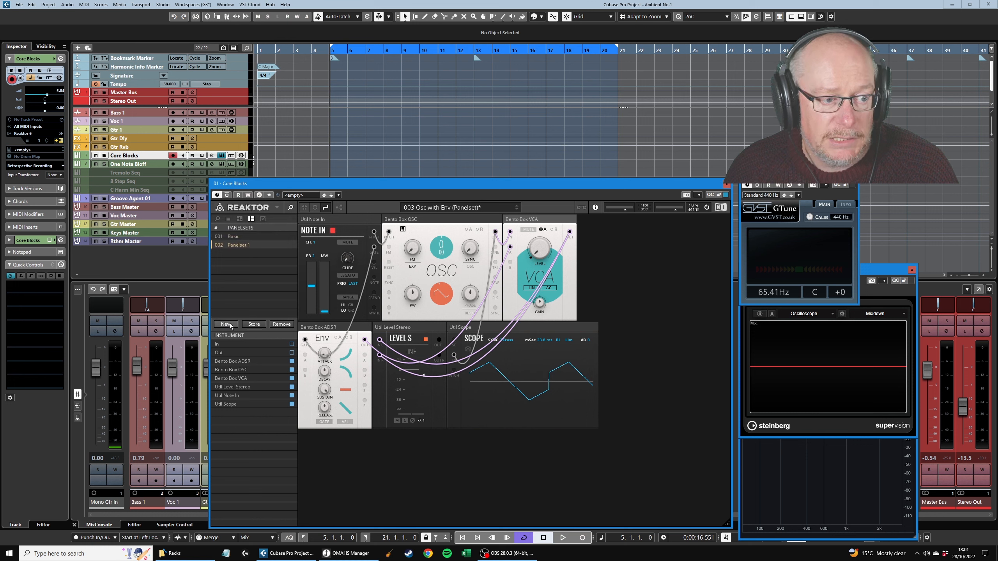
double_click(241, 245)
text(1)
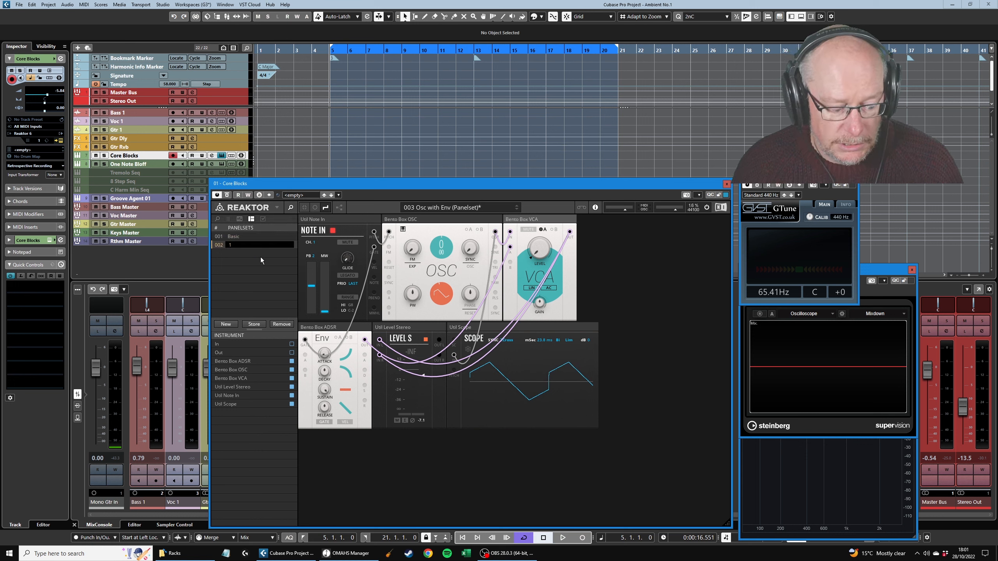
key(BackSpace)
text(Alternat)
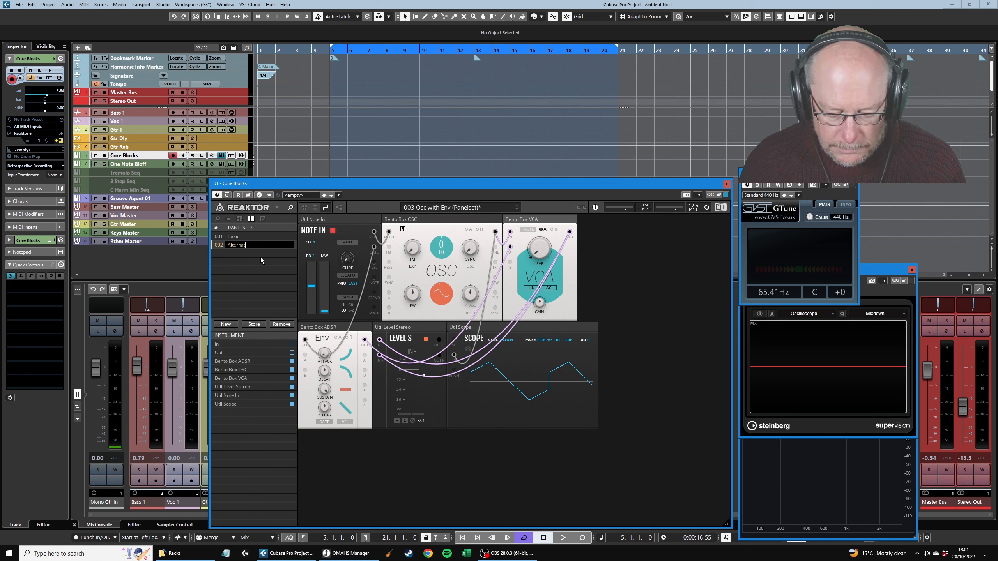
text(8iv)
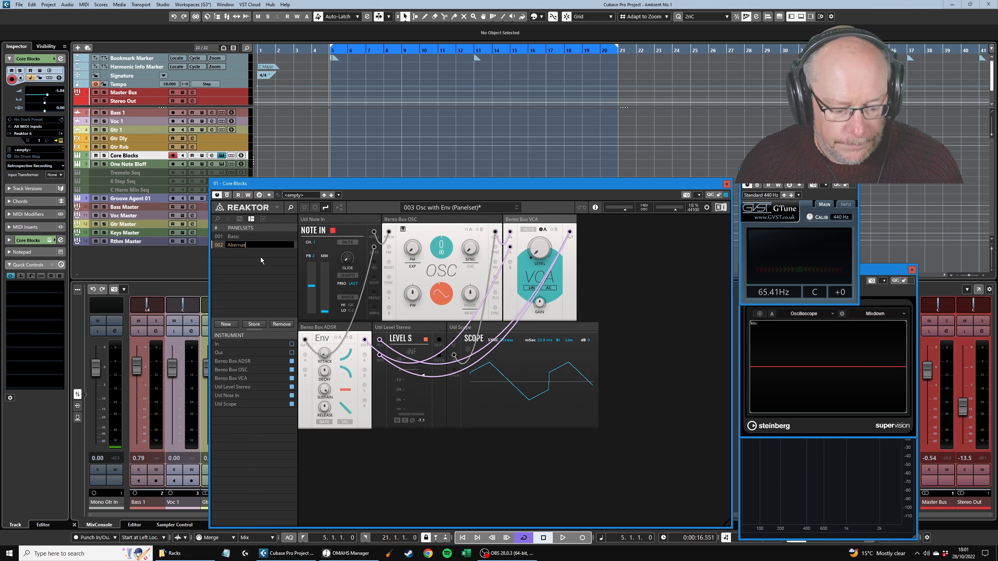
text(ive)
key(Return)
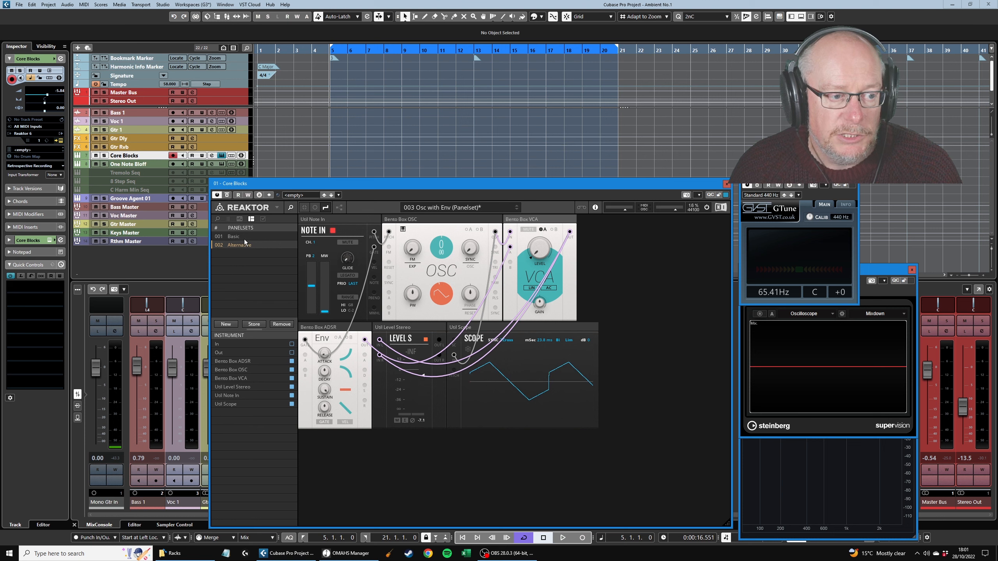
Switch back and forth between the Basic and Alternative panelsets to compare their block layouts and wiring.
click(244, 238)
click(246, 245)
click(237, 237)
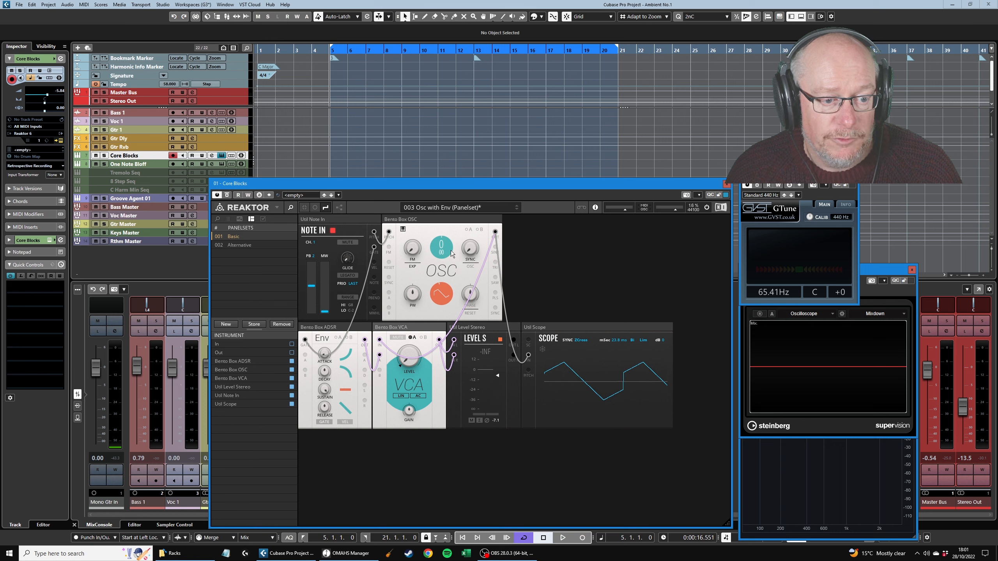
double_click(380, 340)
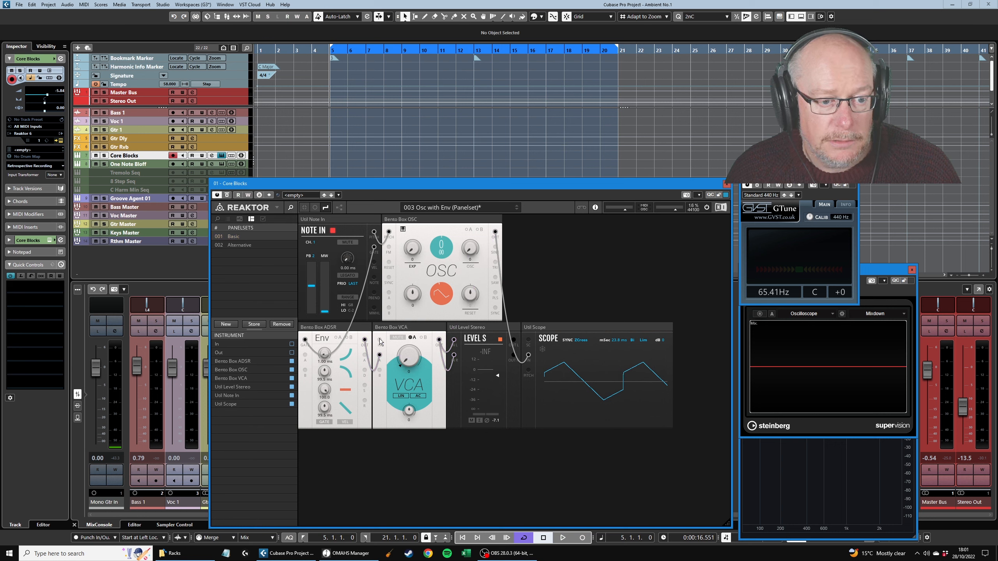
click(245, 244)
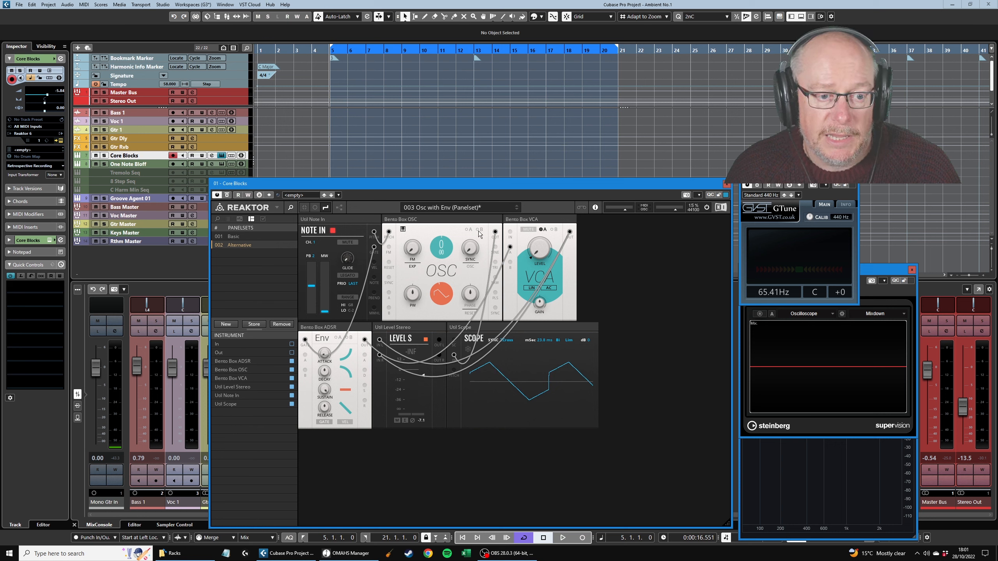
click(237, 236)
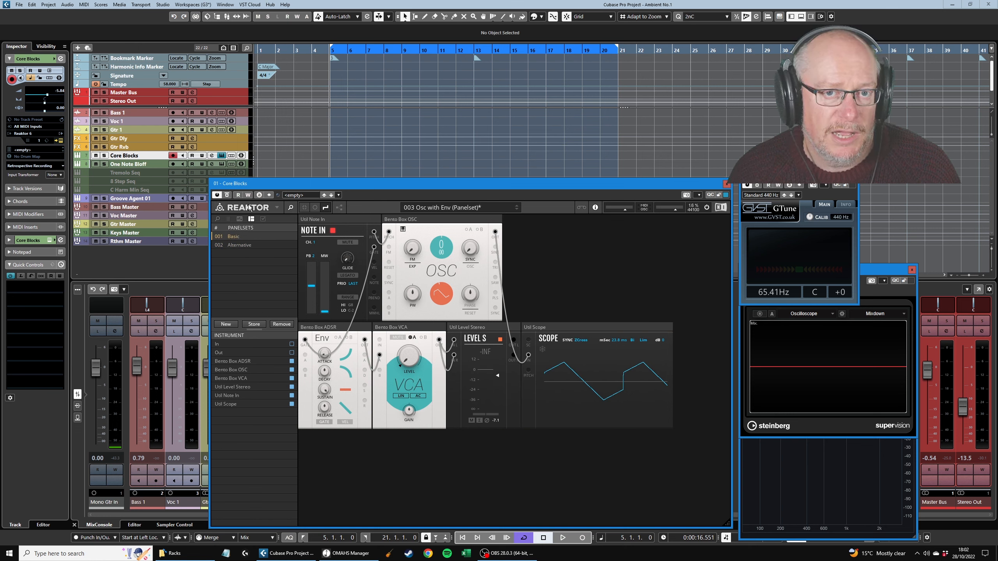
Recall the Alternative panelset and remove it from the panelsets list.
click(243, 245)
click(282, 324)
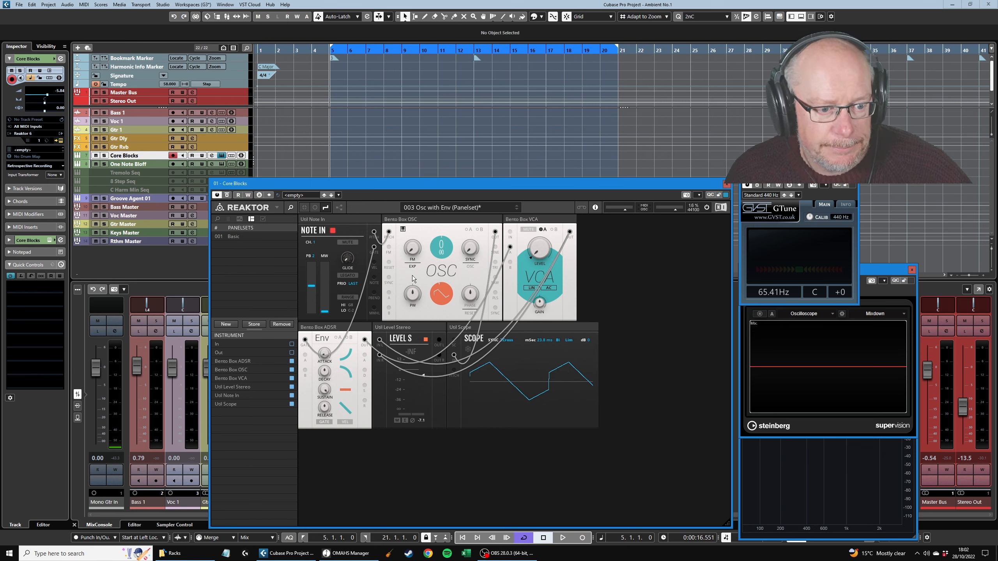
Sweep the Bento Box OSC's waveform through sine, triangle and sawtooth, ending on a shape between triangle and sawtooth.
click(438, 290)
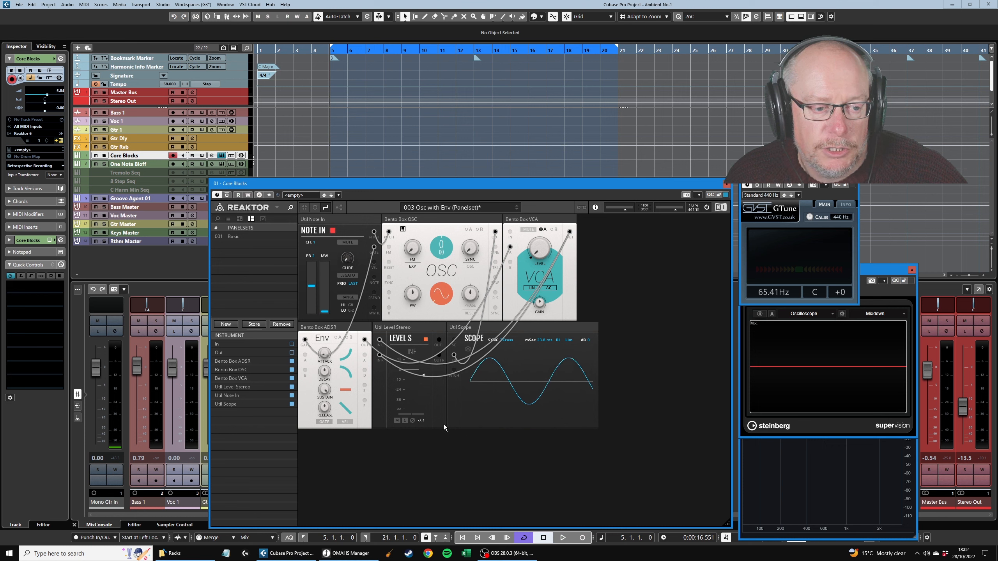
click(444, 301)
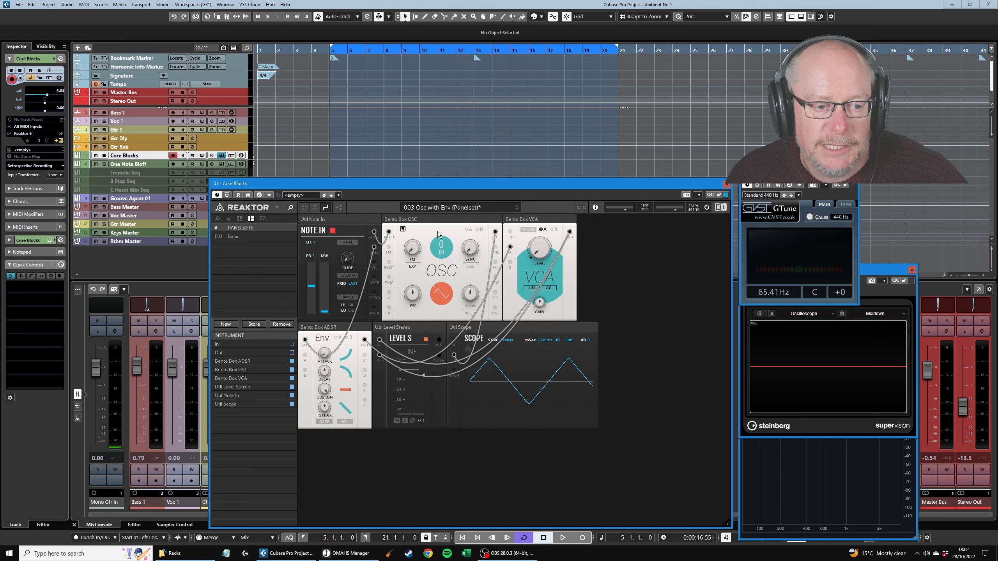
drag(437, 231, 443, 206)
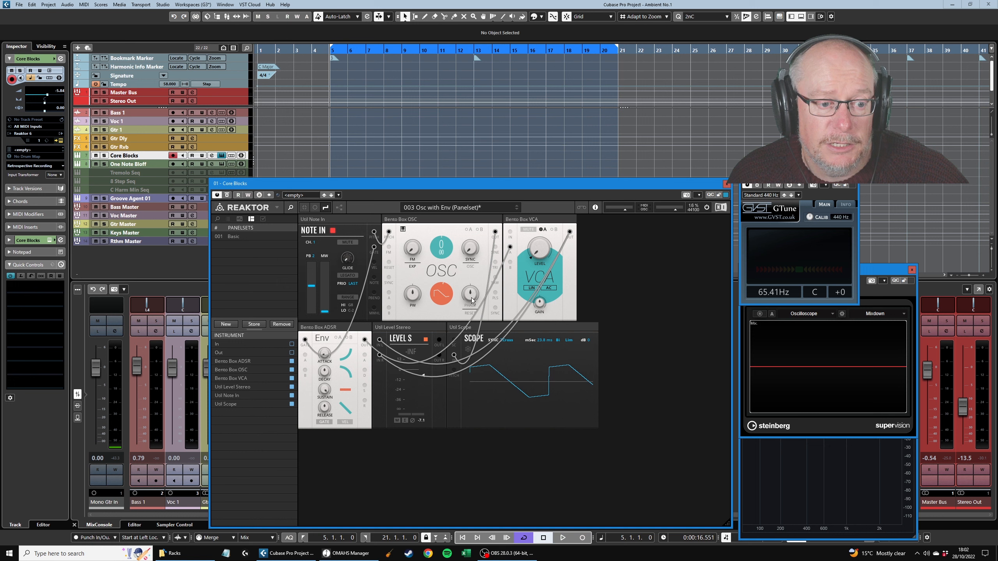
drag(448, 301, 450, 271)
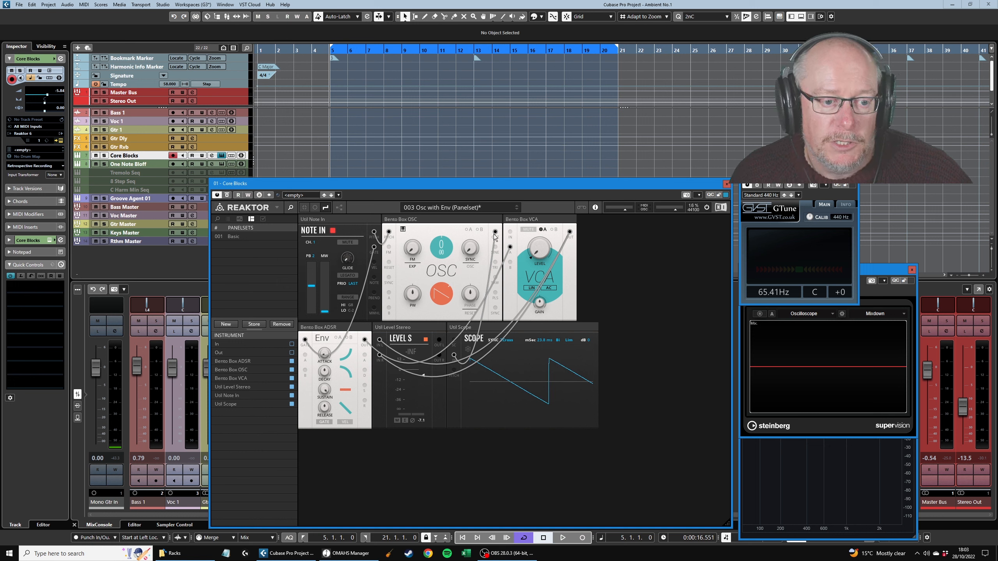
drag(447, 297, 444, 311)
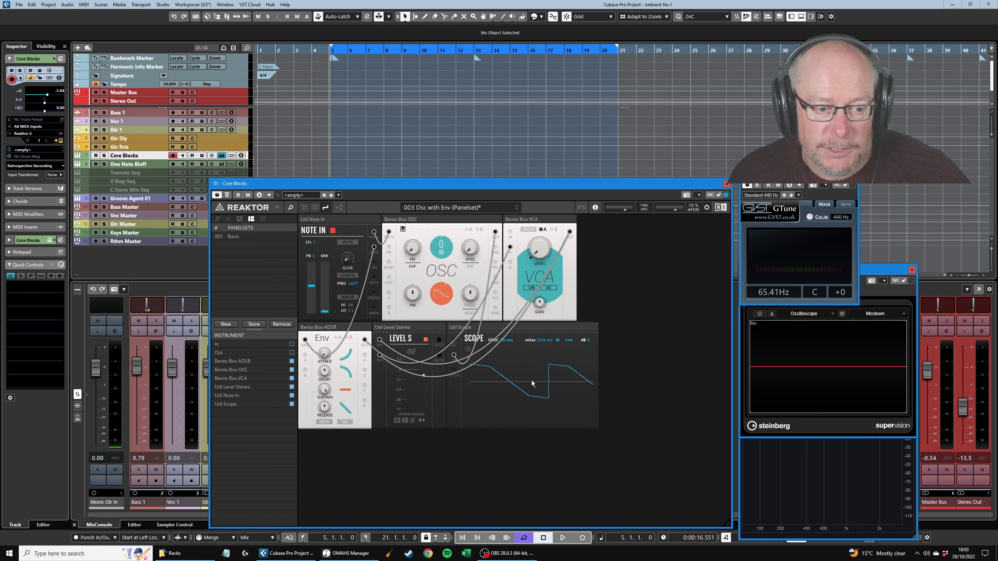
Return the VCA block to the lower row and patch the OSC's sawtooth output to the VCA and the scope instead of its main output.
click(454, 356)
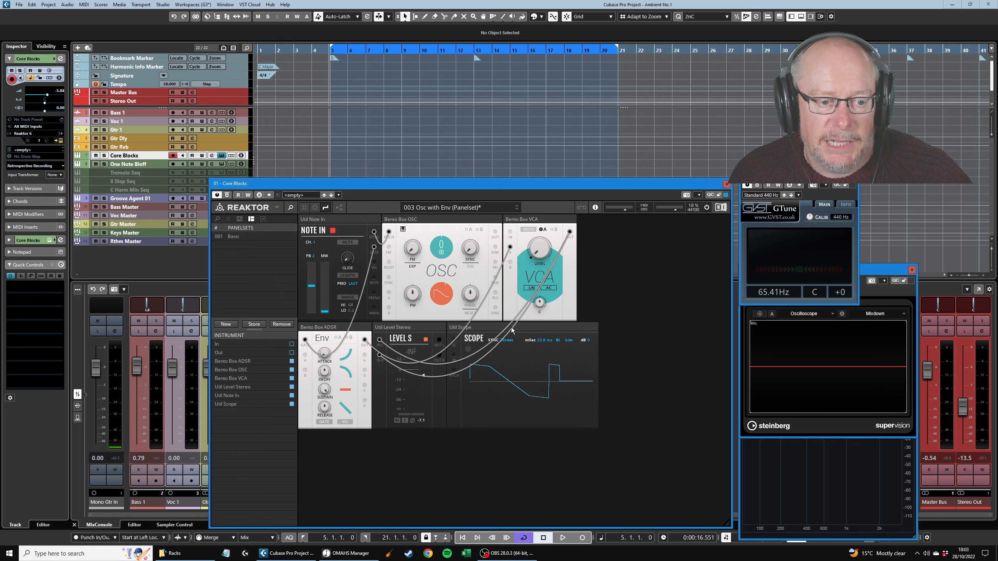
drag(496, 277, 405, 328)
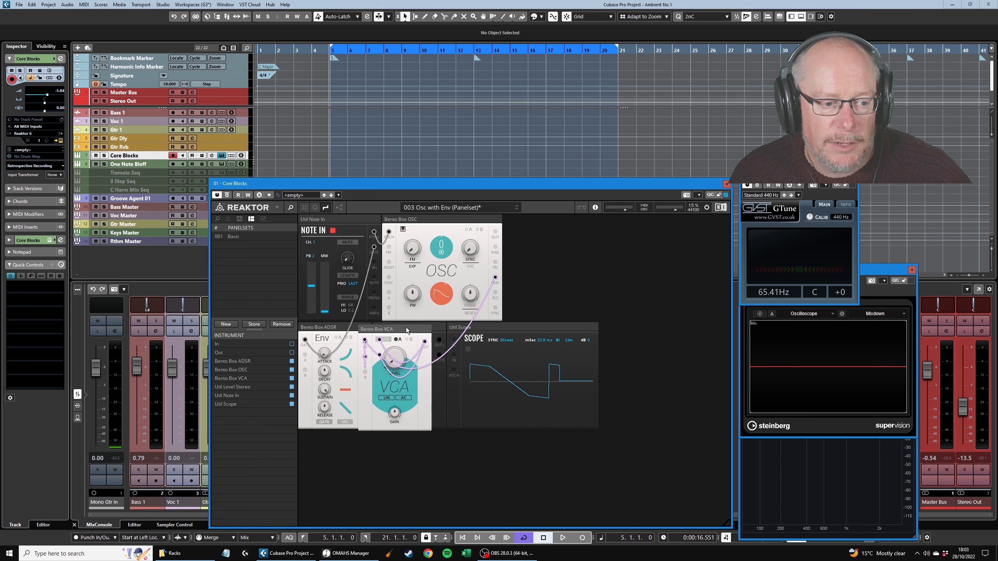
drag(495, 277, 529, 355)
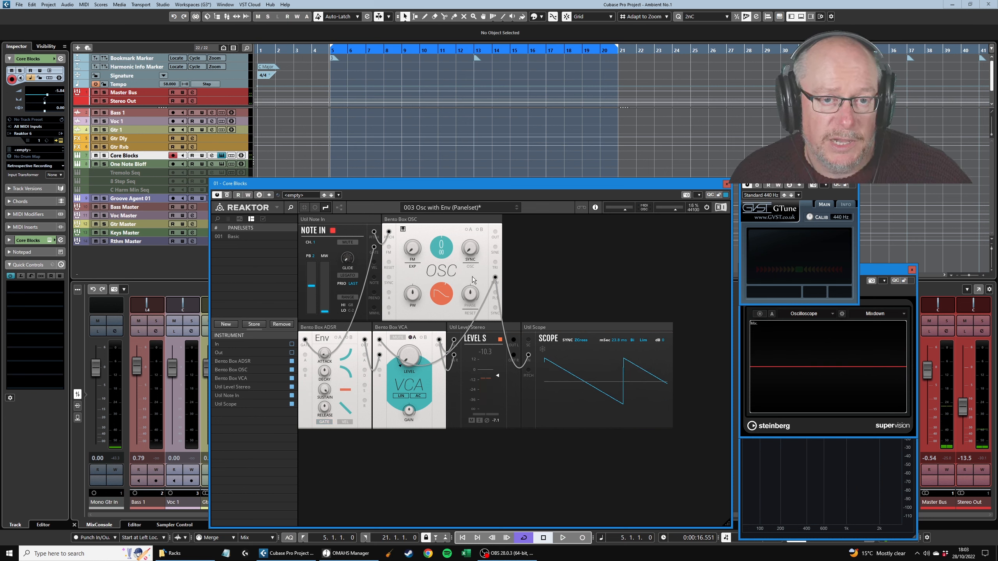
Change the OSC's waveform through several shapes while its sawtooth output stays patched, ending on the pulse wave.
click(445, 290)
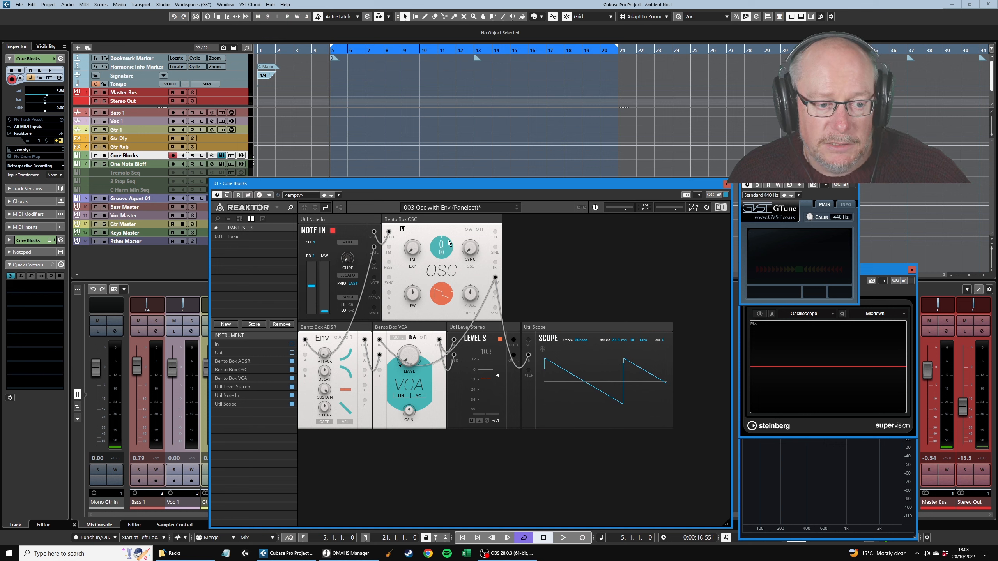
click(442, 293)
double_click(440, 287)
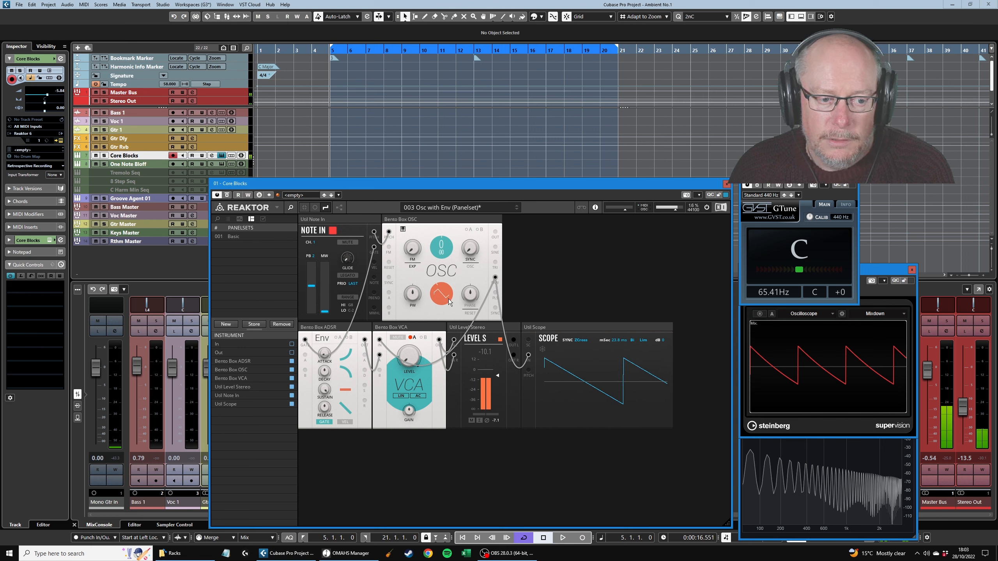
click(440, 288)
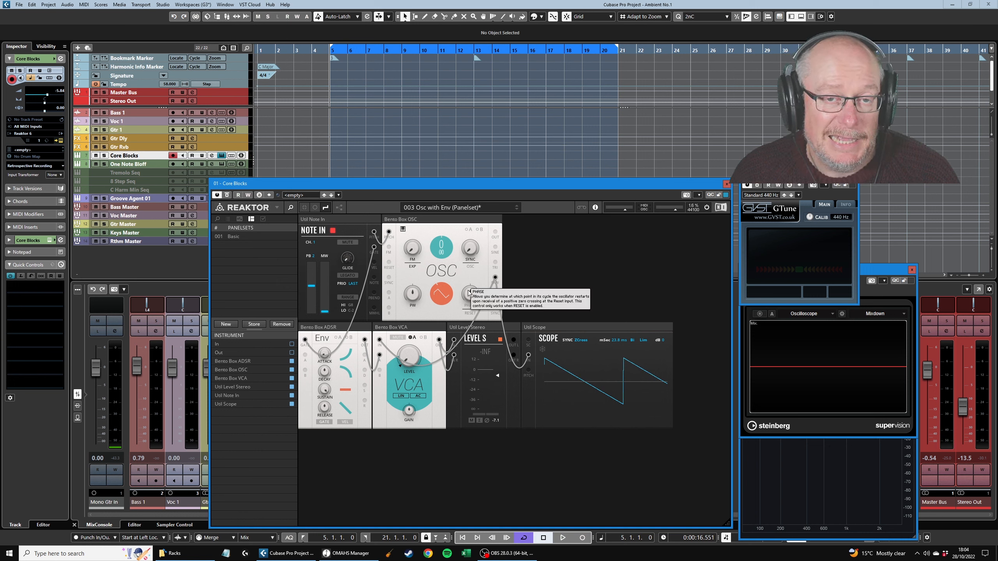
click(442, 295)
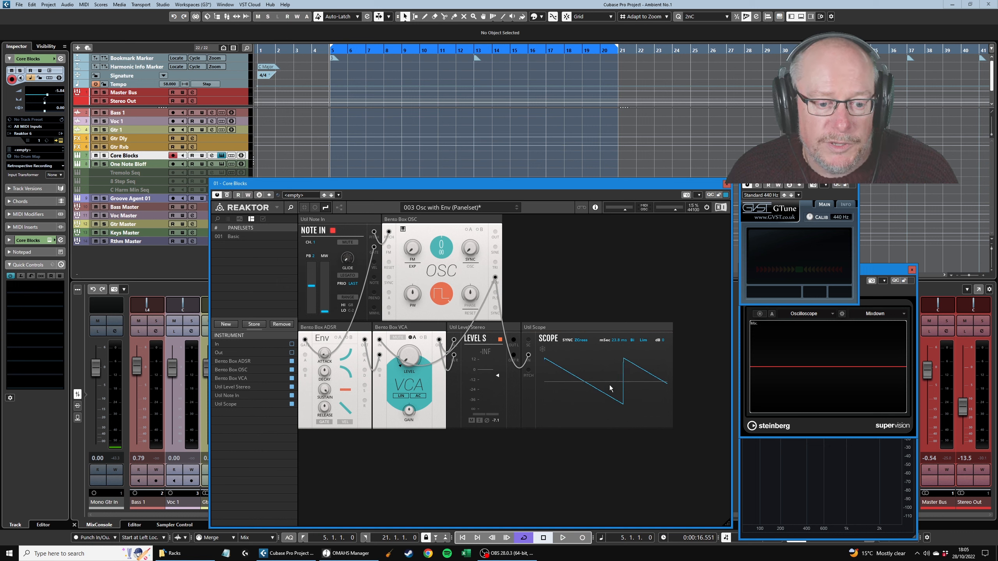
Disconnect the OSC's sawtooth output and patch its pulse output to the VCA and the scope.
double_click(529, 356)
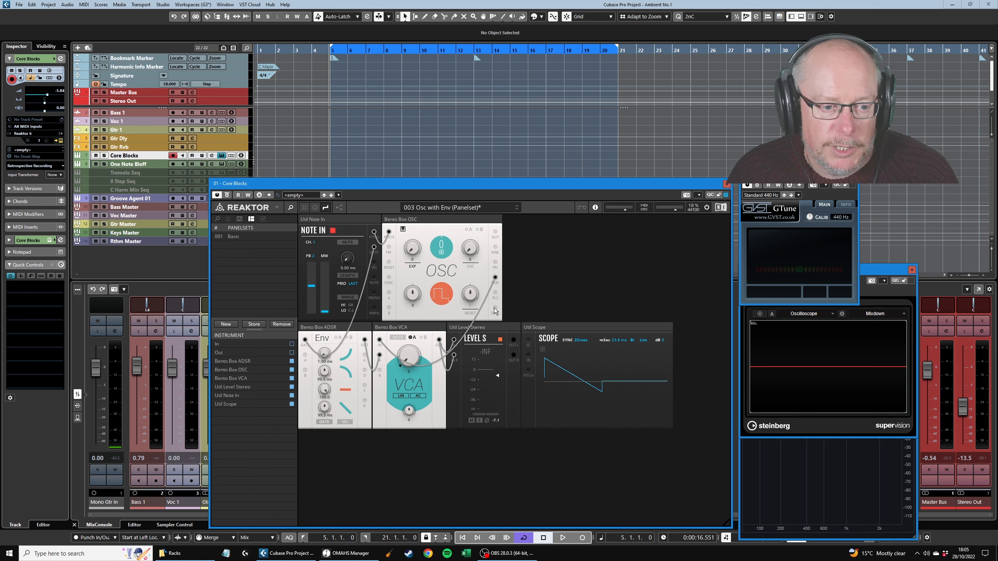
double_click(381, 341)
drag(495, 292, 381, 342)
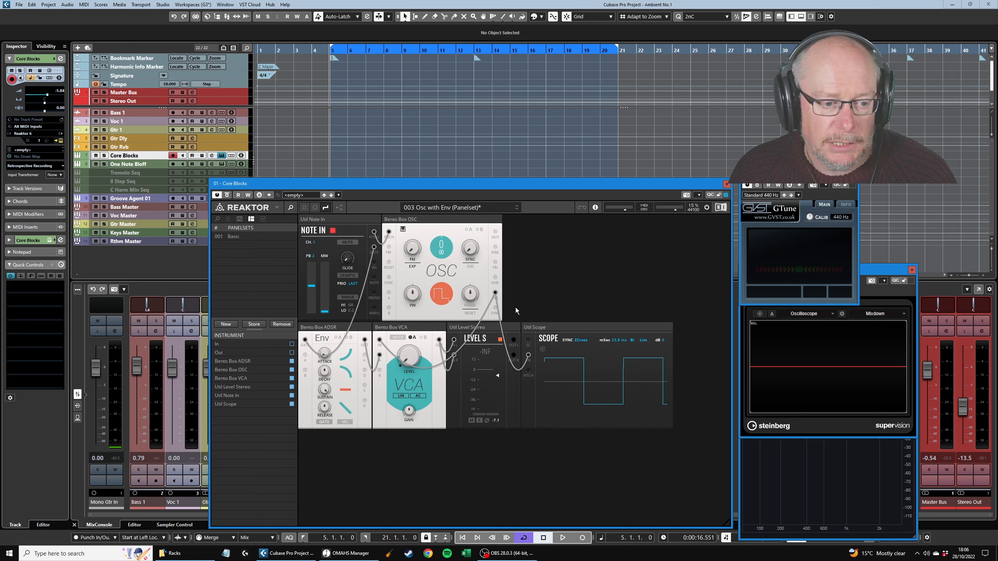
Raise the VCA's Level to hold the tone open and sweep the OSC's PW up and down to vary the pulse width.
drag(412, 295, 407, 281)
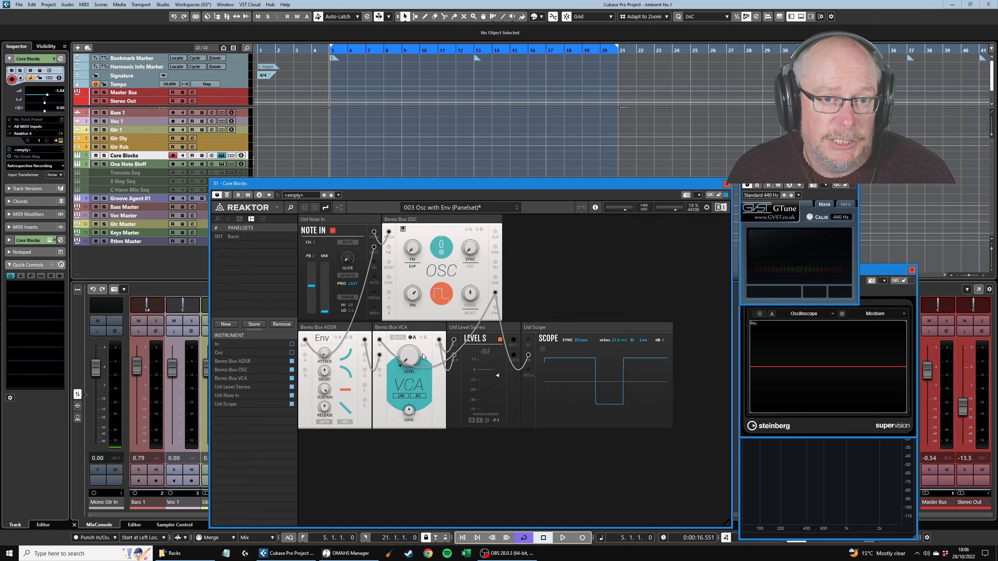
drag(410, 364, 397, 234)
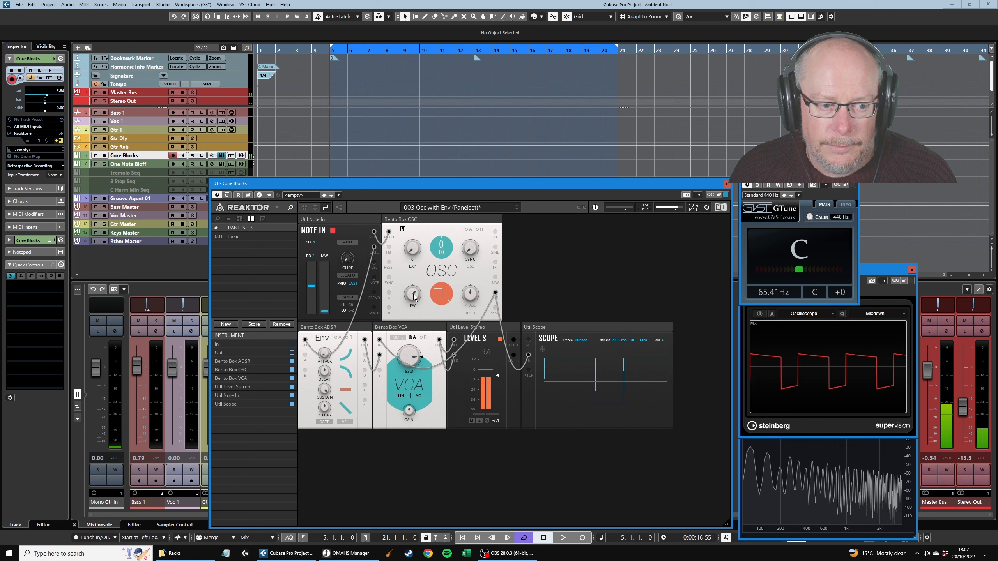
drag(413, 298, 400, 271)
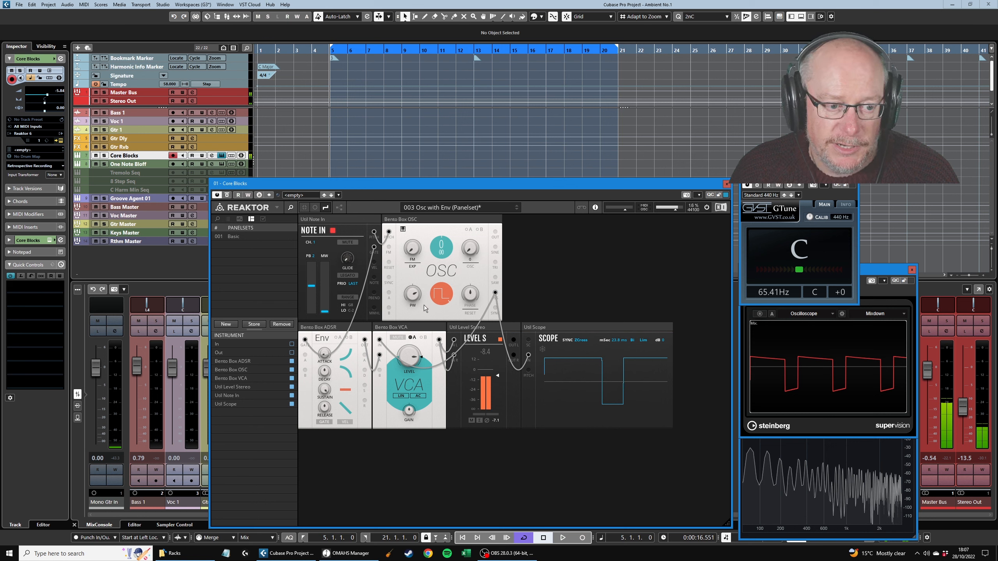
drag(410, 293, 415, 344)
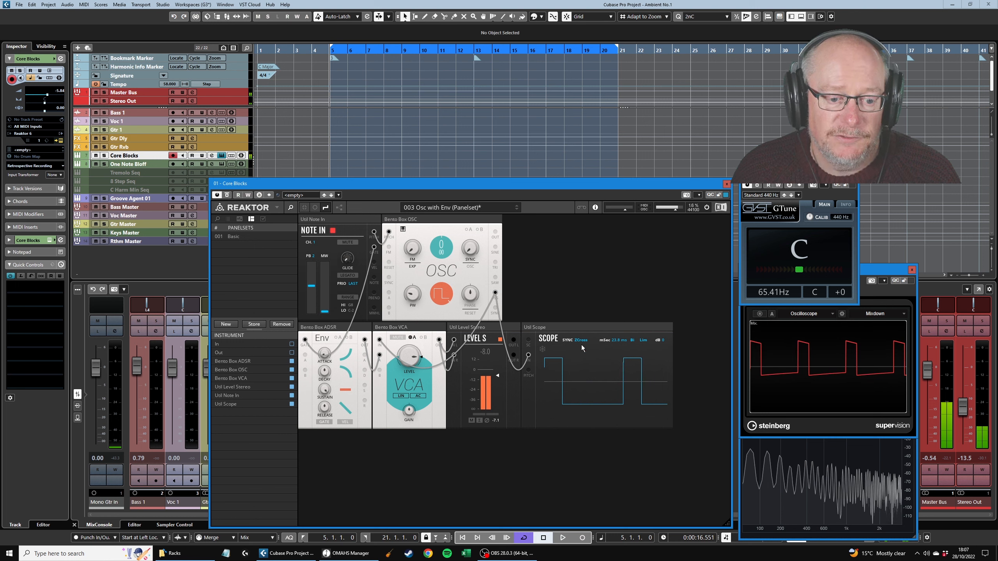
drag(416, 301, 402, 236)
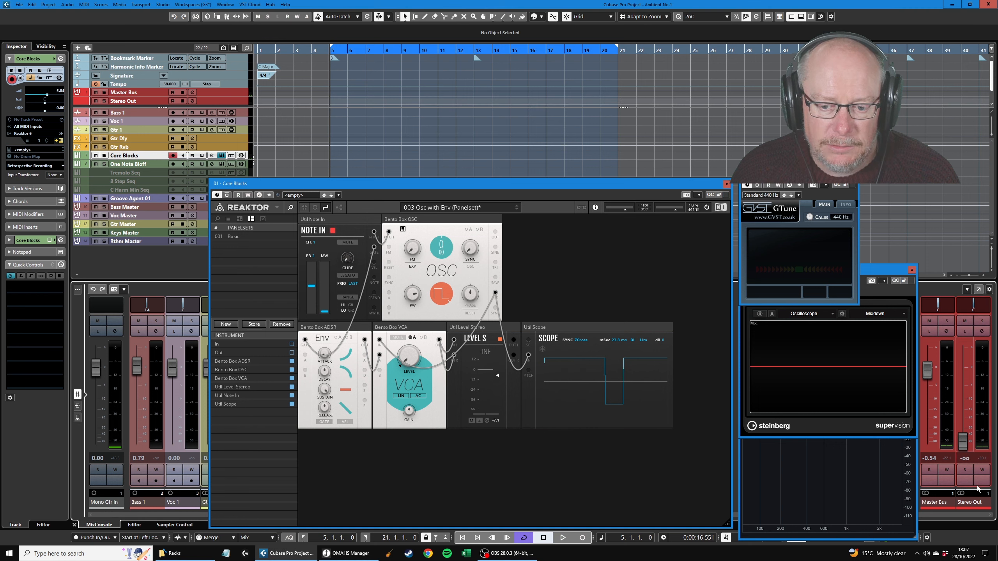
Hold the VCA open again with its Level and vary the OSC's PW to compare the pulse's harmonics in the spectrum analyser.
drag(408, 354, 650, 212)
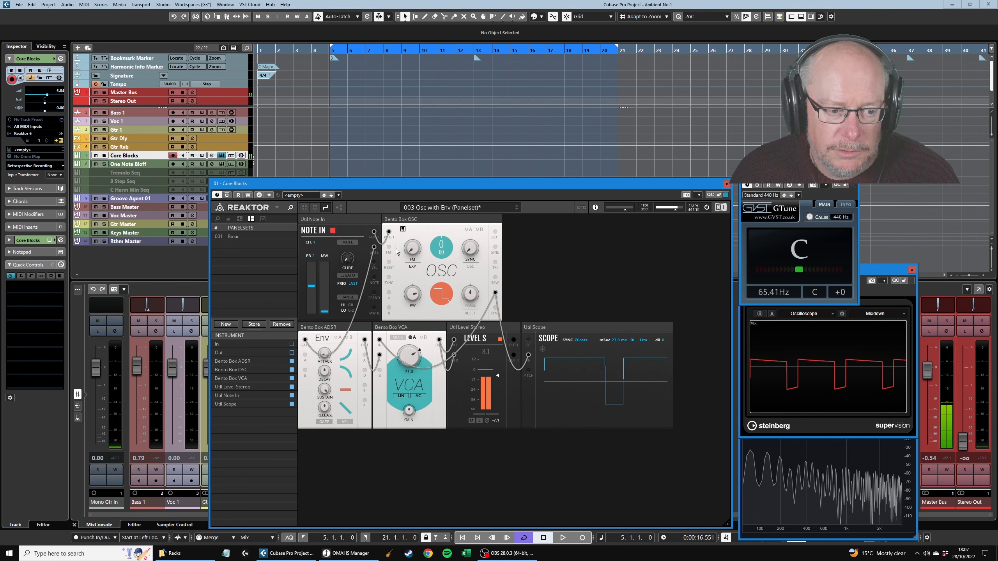
drag(965, 437, 948, 364)
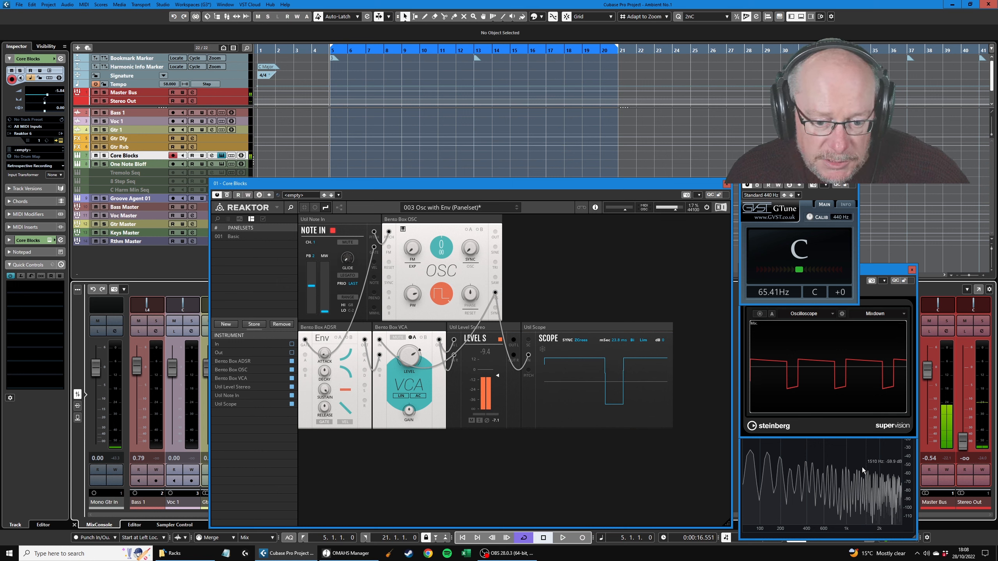
drag(410, 295, 427, 272)
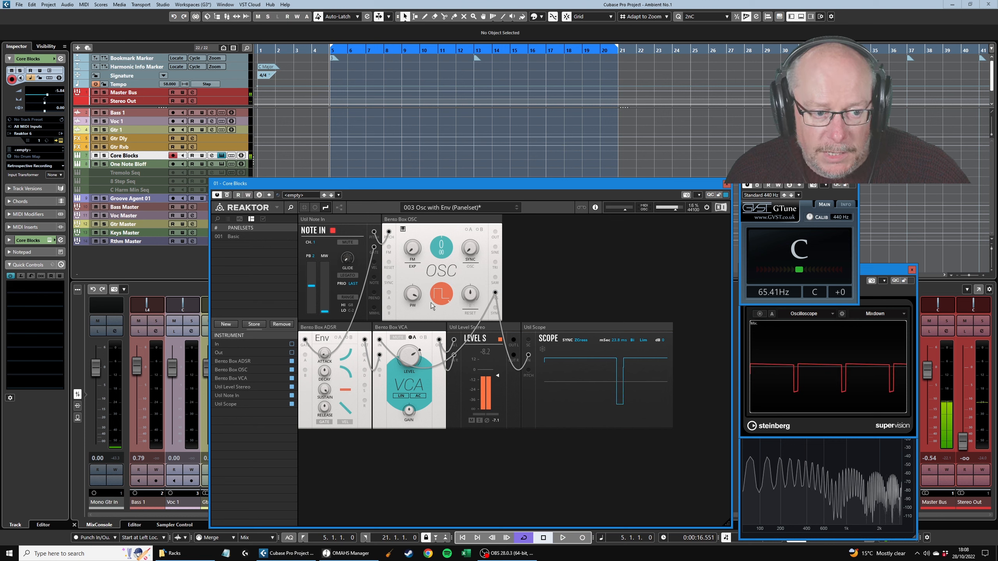
drag(407, 296, 406, 305)
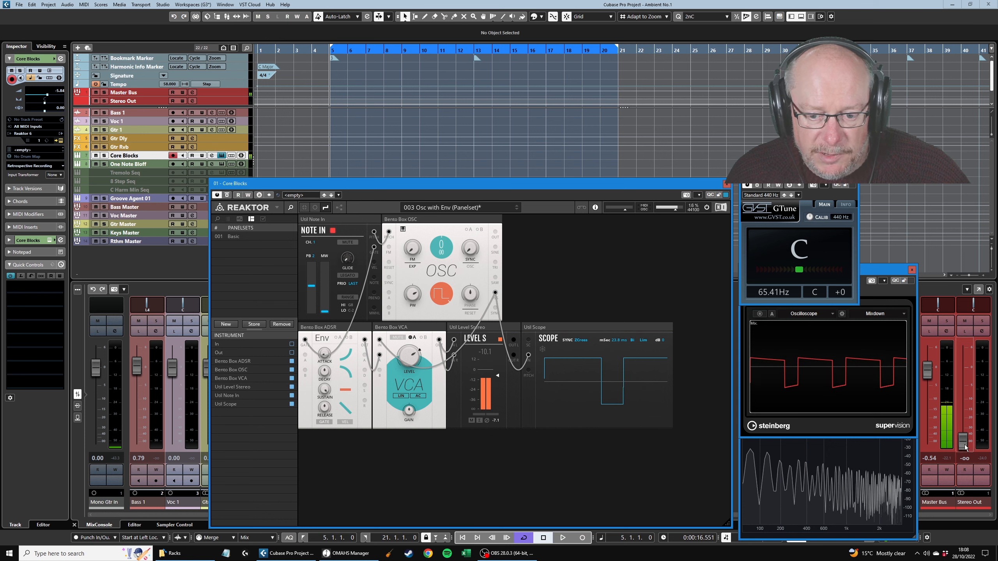
Raise the Stereo Out fader to -17.9 dB and turn the OSC's PW back to a nearly square wave.
drag(964, 445, 958, 418)
drag(412, 294, 409, 312)
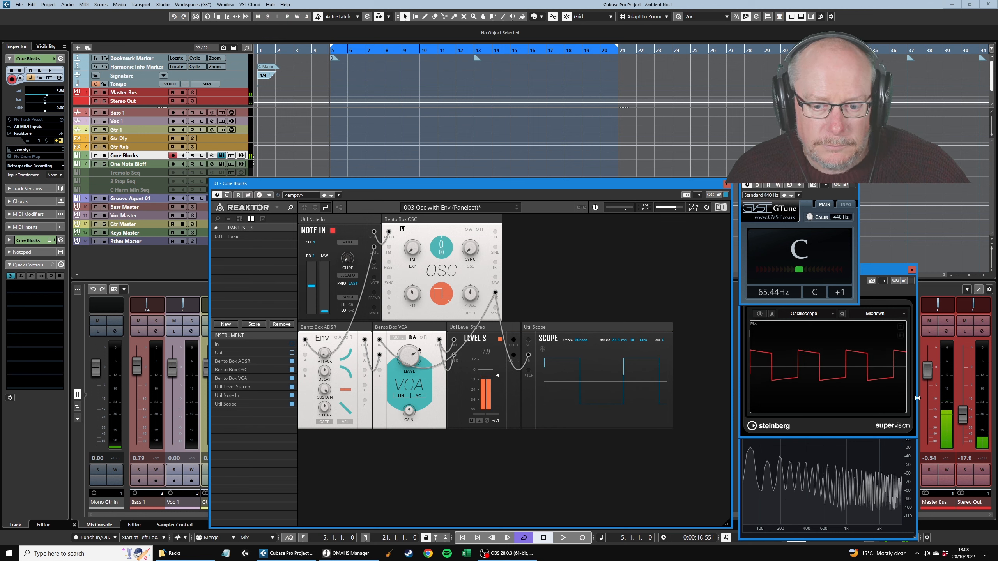
Turn the VCA's Level fully down to silence the held tone and set the Stereo Out fader to -9.51 dB.
drag(963, 418, 964, 443)
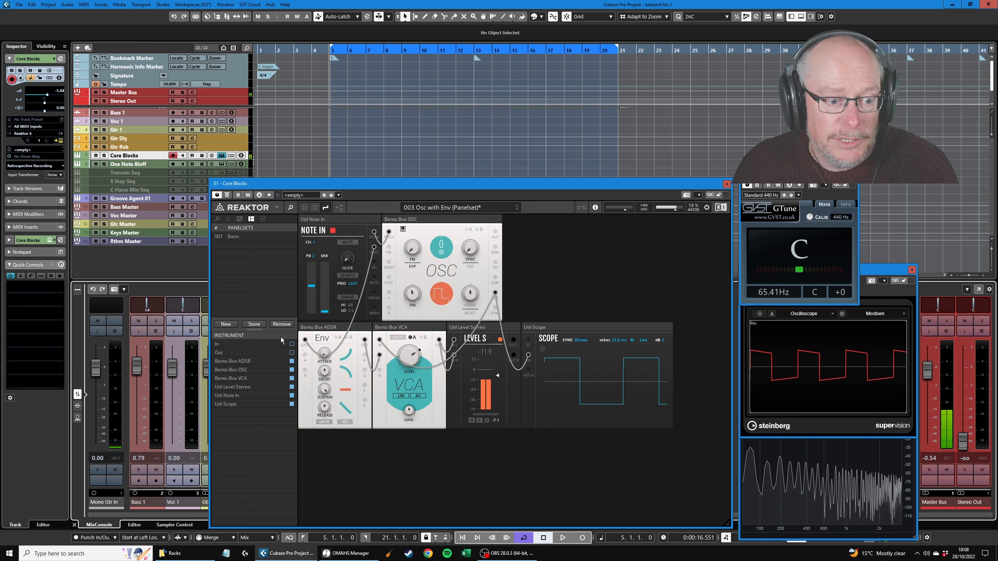
drag(413, 361, 407, 485)
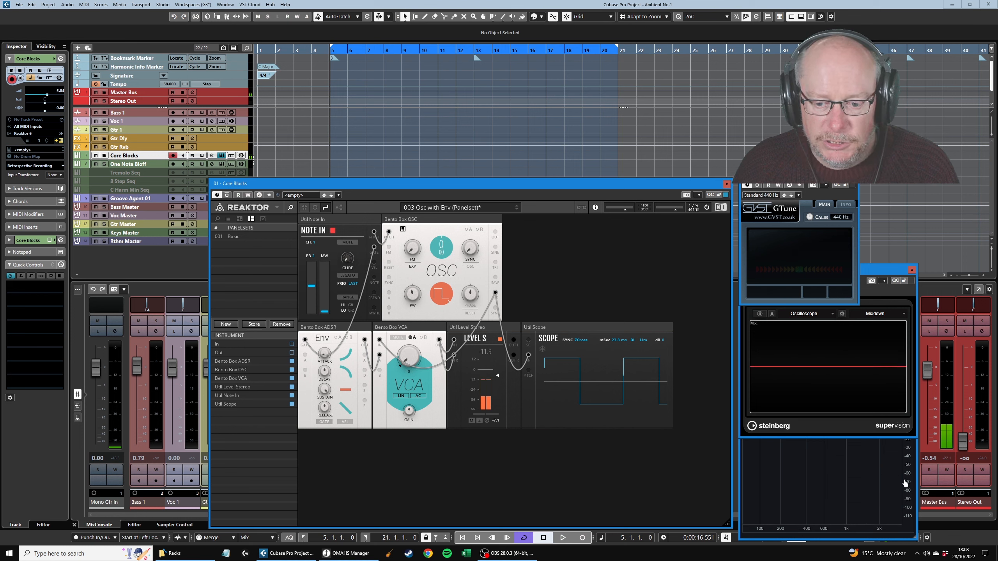
drag(968, 447, 968, 406)
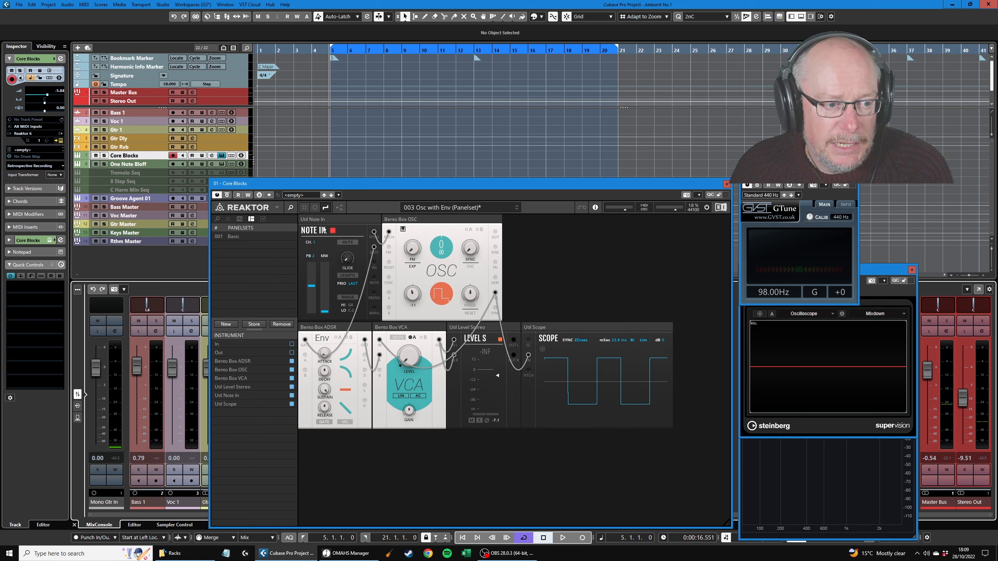
Patch Note In's velocity output to the scope and the OSC's A modulation input, and raise the A modulation amount on PW.
click(316, 209)
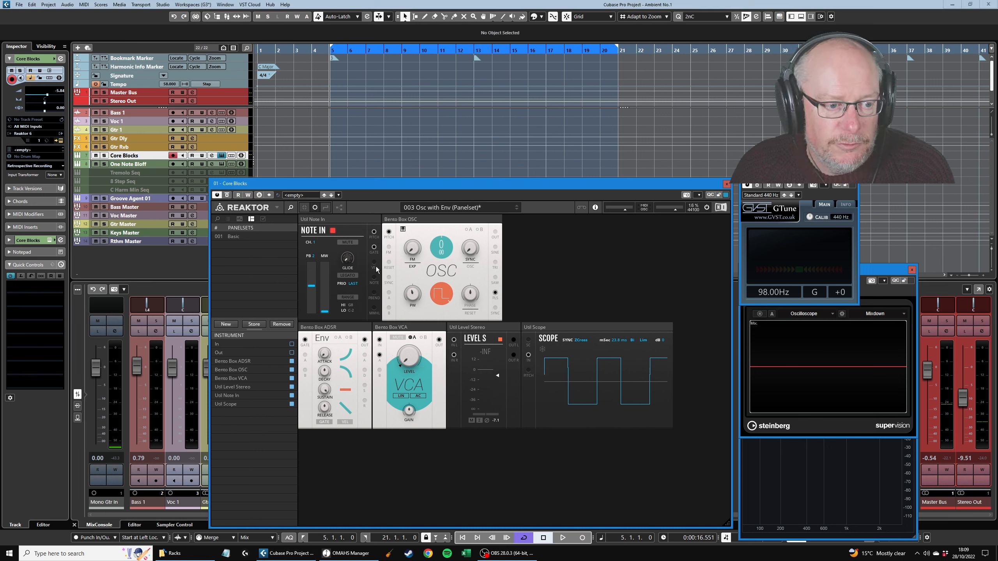
click(325, 207)
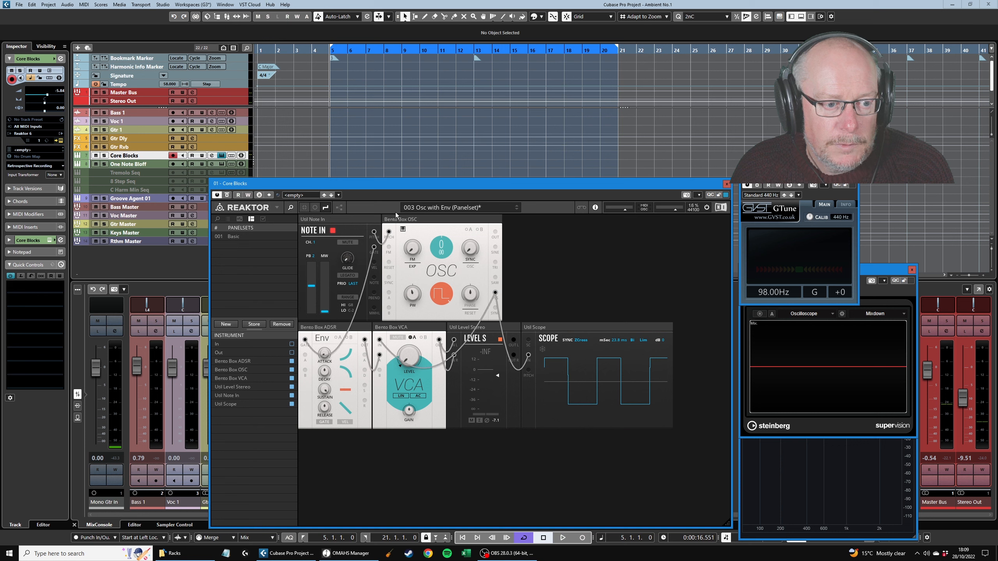
mouse_move(376, 263)
mouse_down()
mouse_move(383, 277)
mouse_move(527, 364)
mouse_move(528, 356)
mouse_up()
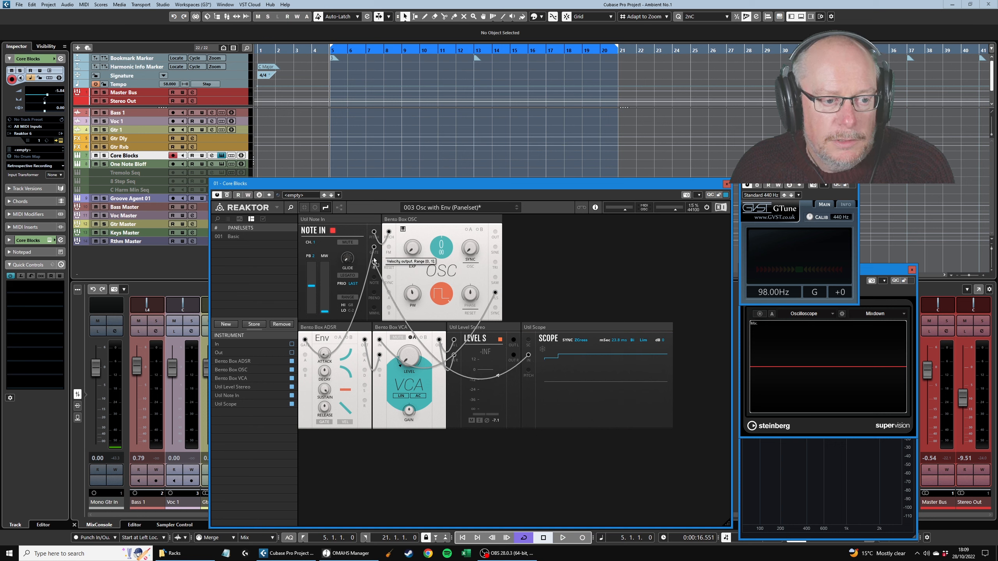
drag(374, 262, 390, 294)
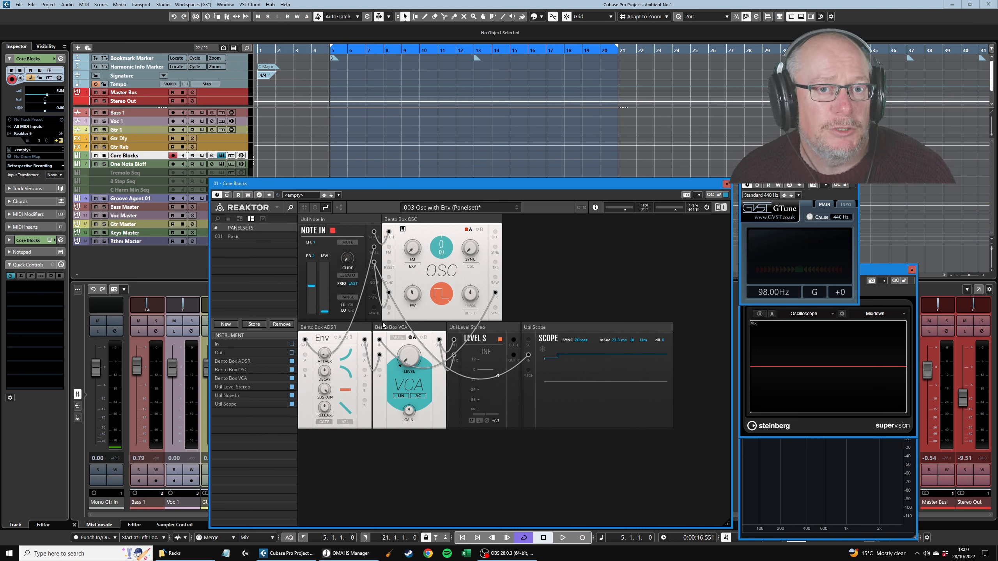
click(470, 231)
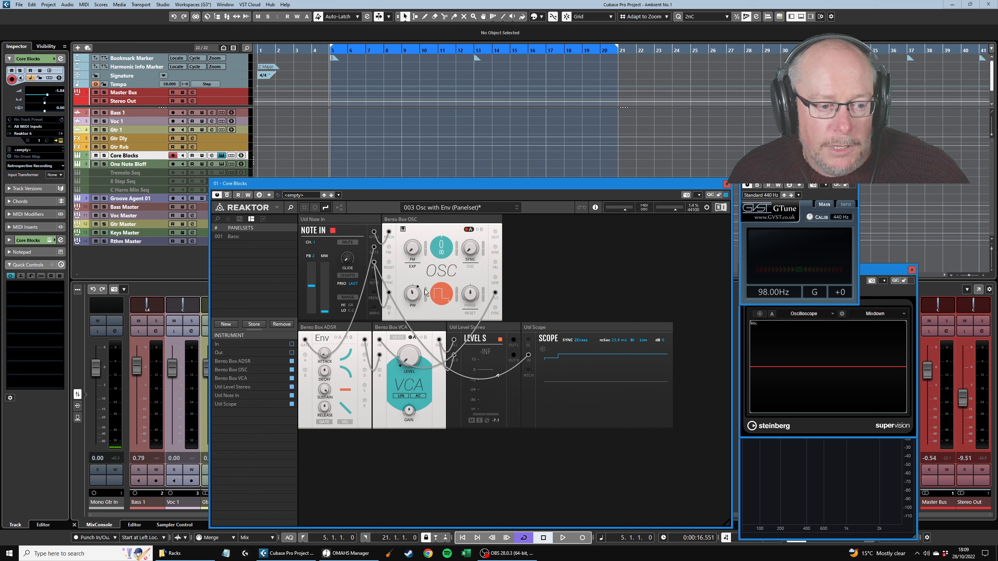
drag(426, 292, 428, 276)
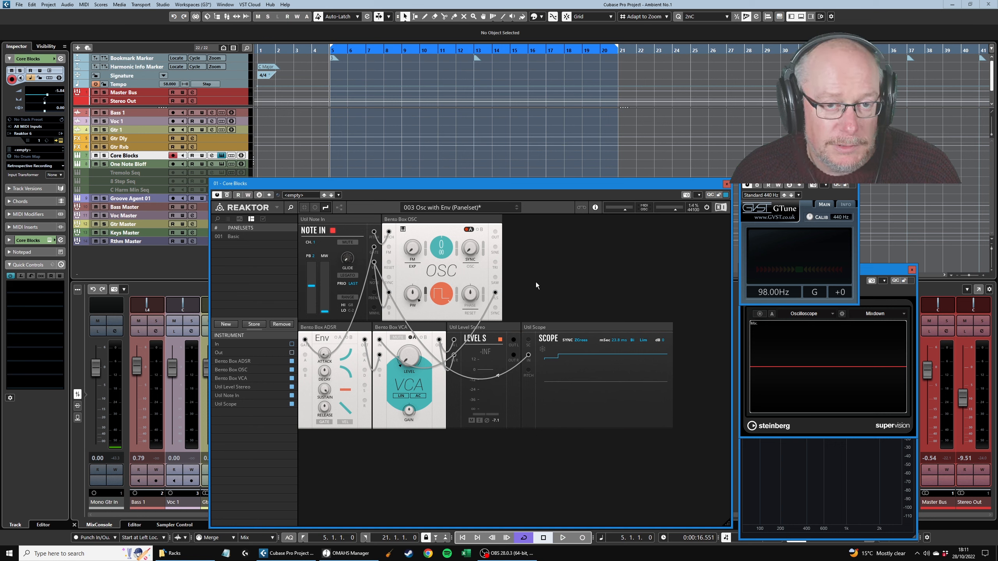
right_click(562, 330)
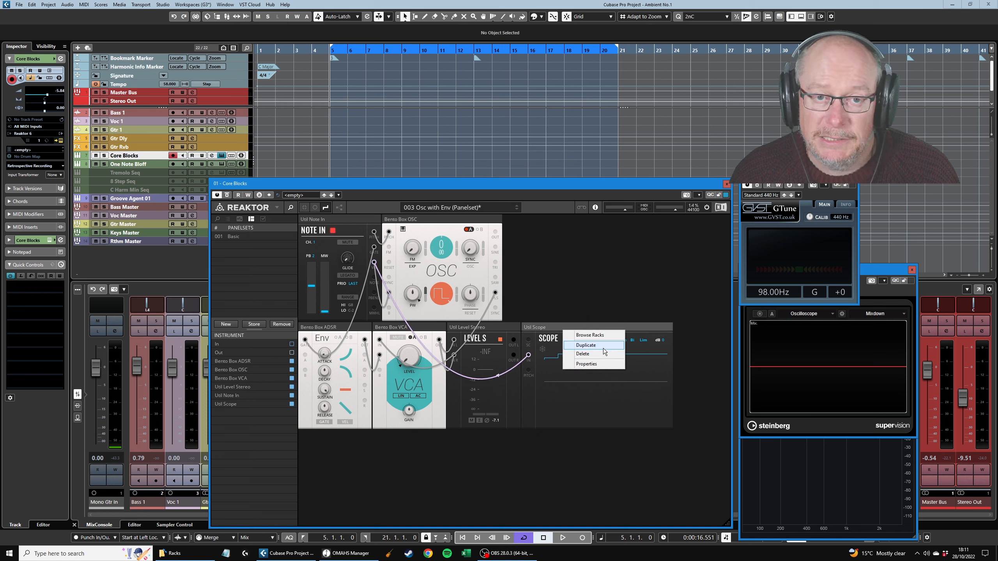
click(580, 269)
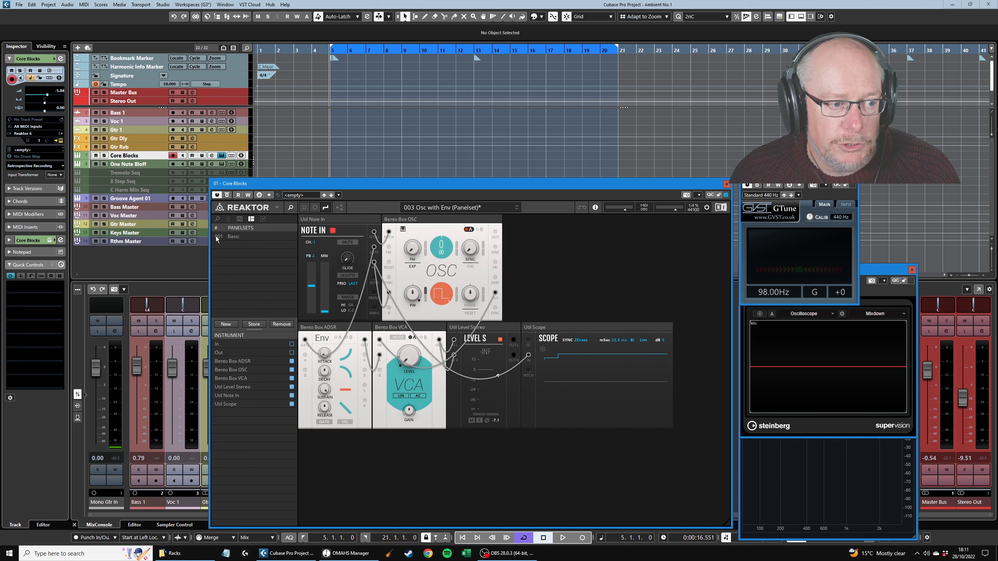
click(218, 220)
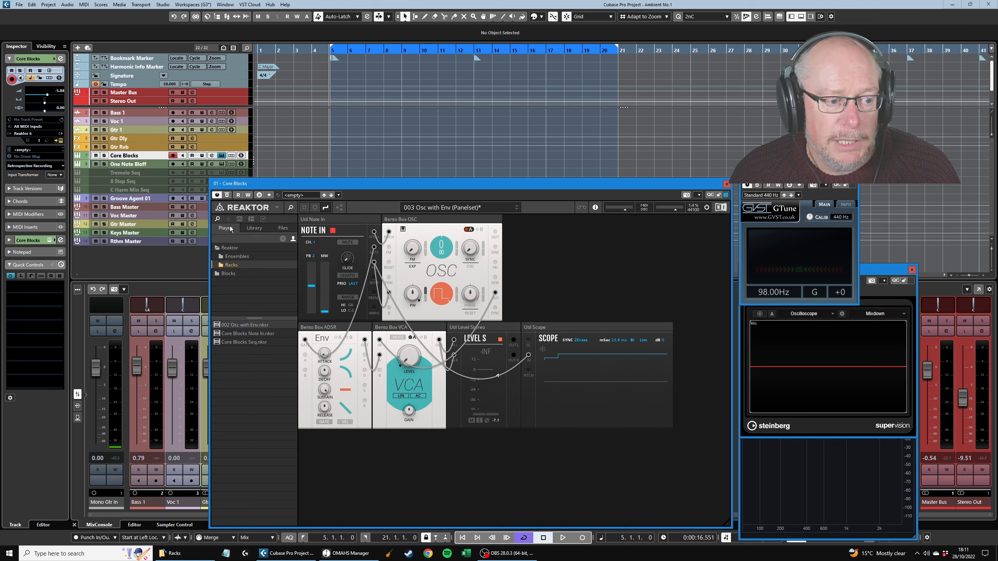
click(258, 341)
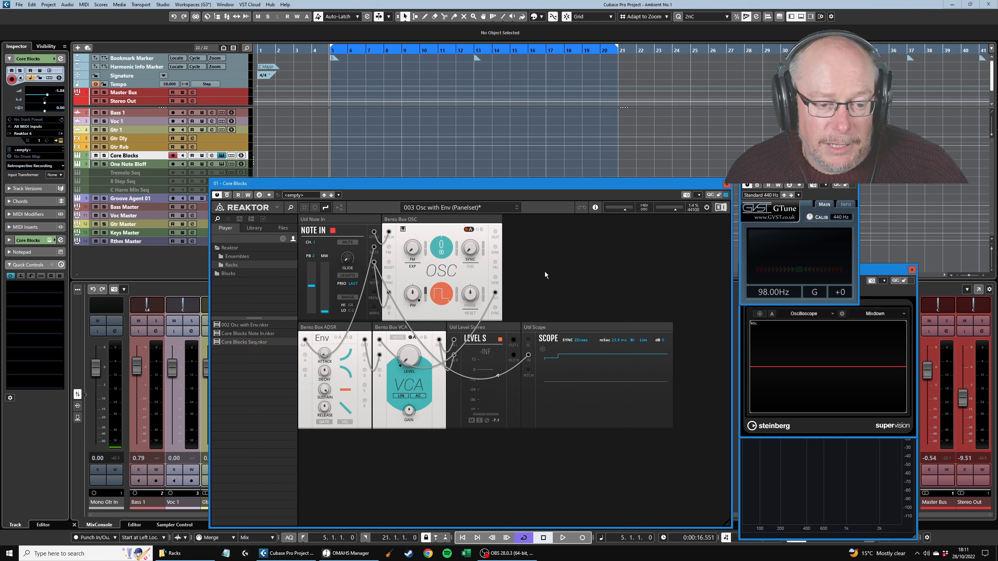
Search the available blocks for "scope" and for "osc".
double_click(599, 261)
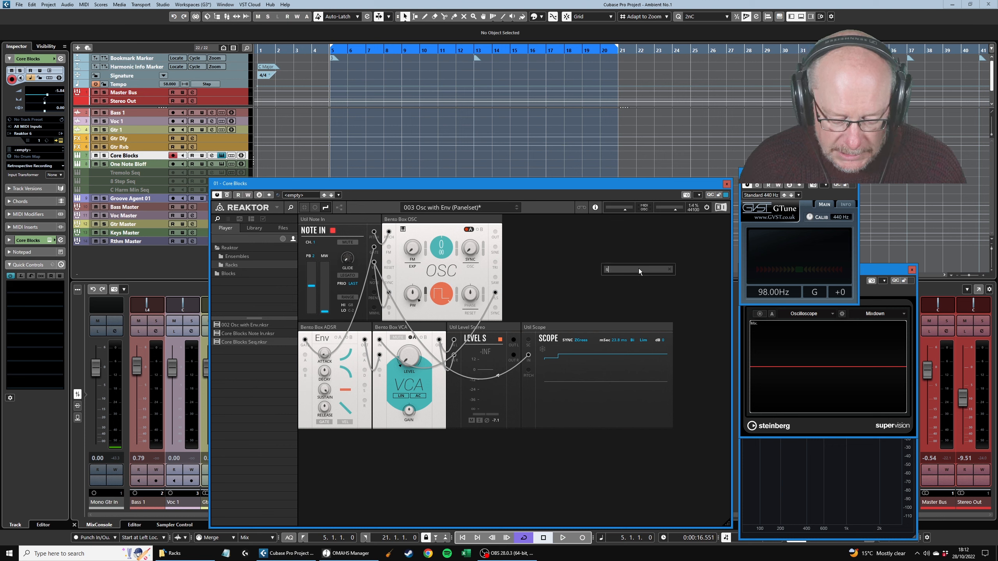
text(scope)
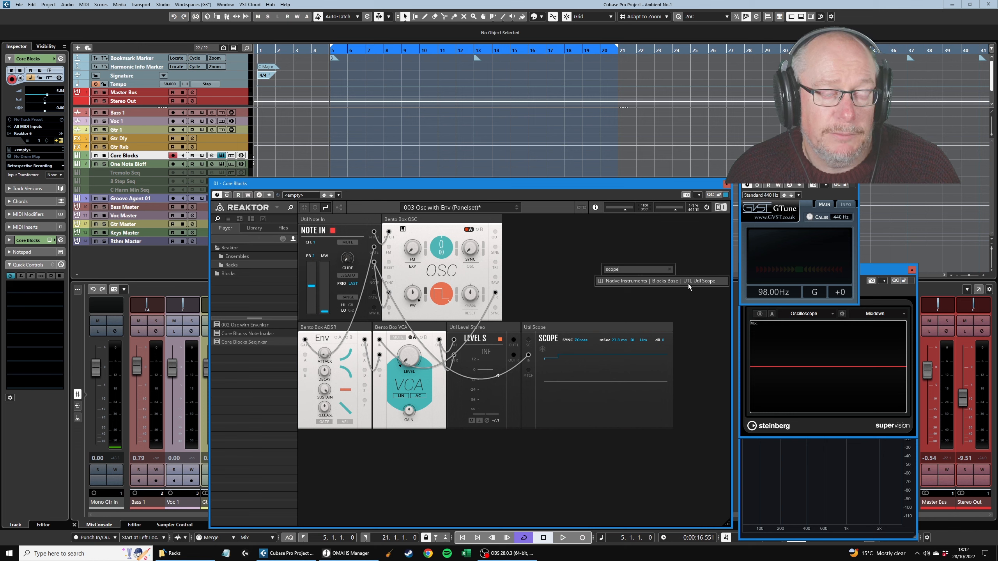
key(BackSpace)
key(BackSpace)
key(BackSpace)
key(BackSpace)
key(BackSpace)
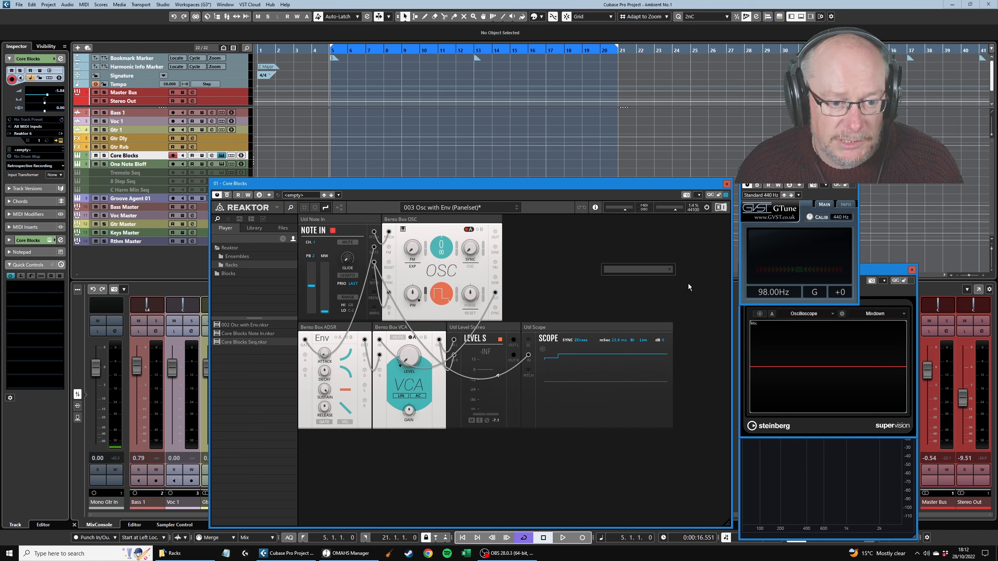
text(osc)
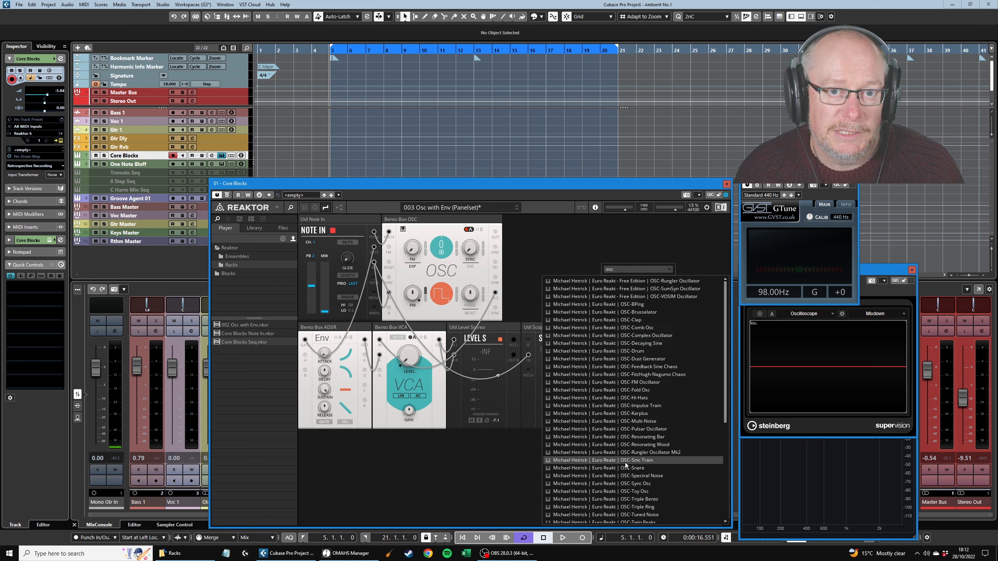
Search the blocks for "scope" and add a second Util Scope beside the OSC.
key(BackSpace)
key(BackSpace)
key(BackSpace)
text(scope)
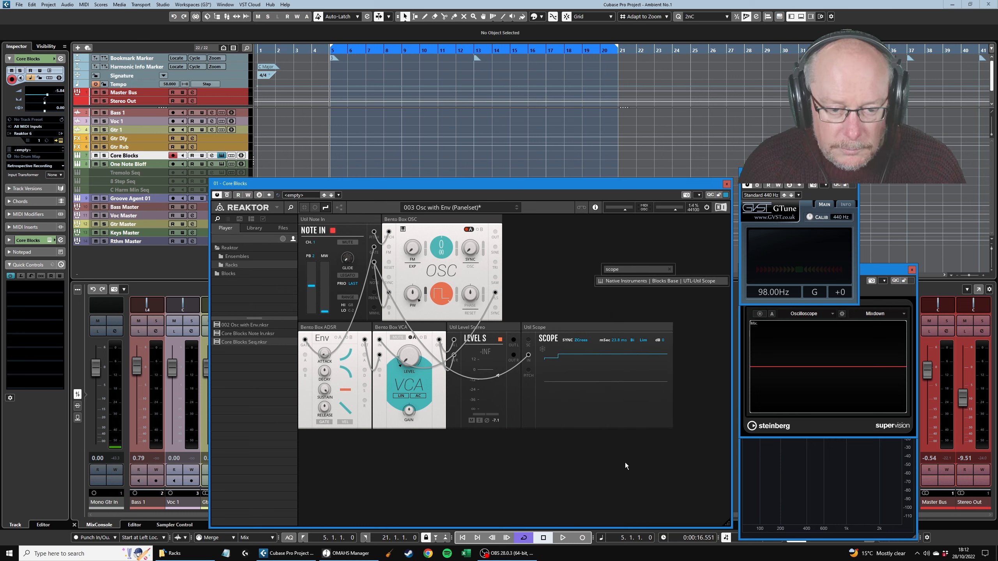
click(619, 282)
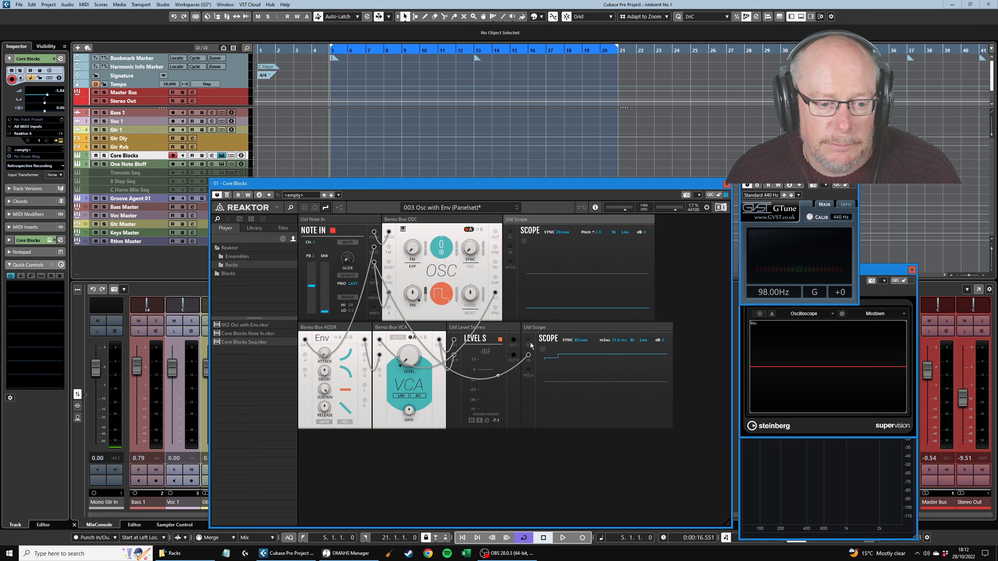
Set the lower scope's Sync to Free and patch the OSC's pulse output to the new scope.
click(578, 340)
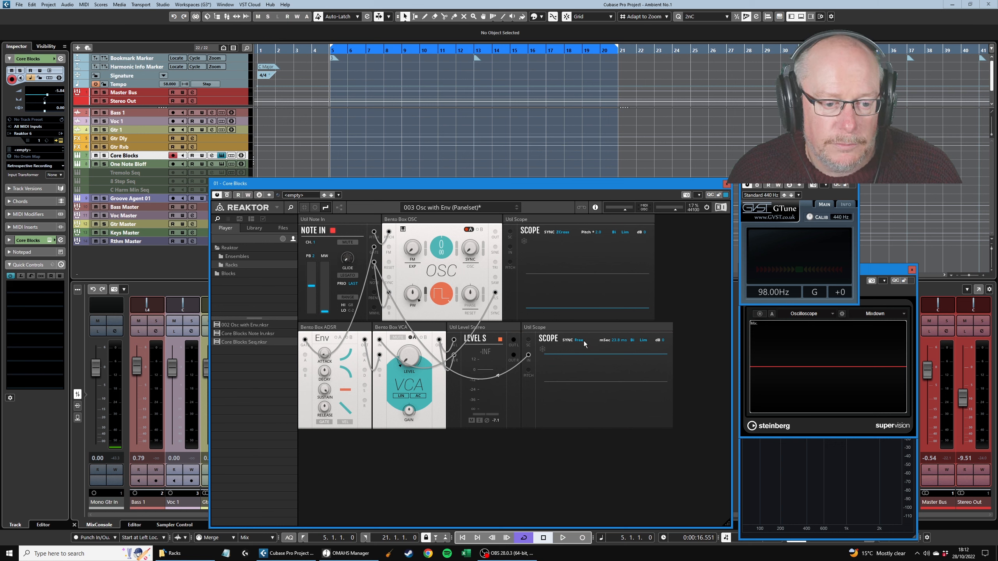
click(583, 341)
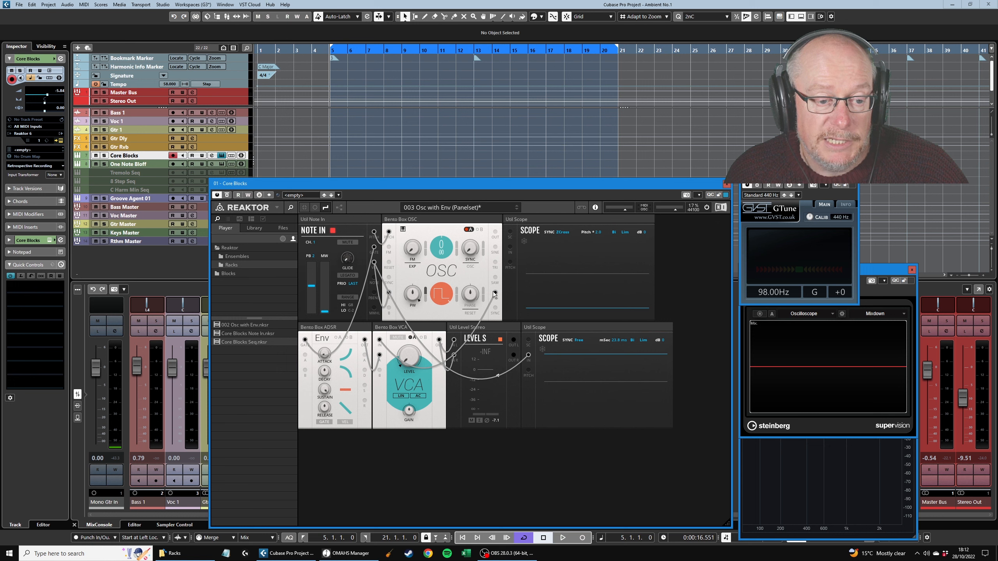
drag(495, 294, 510, 248)
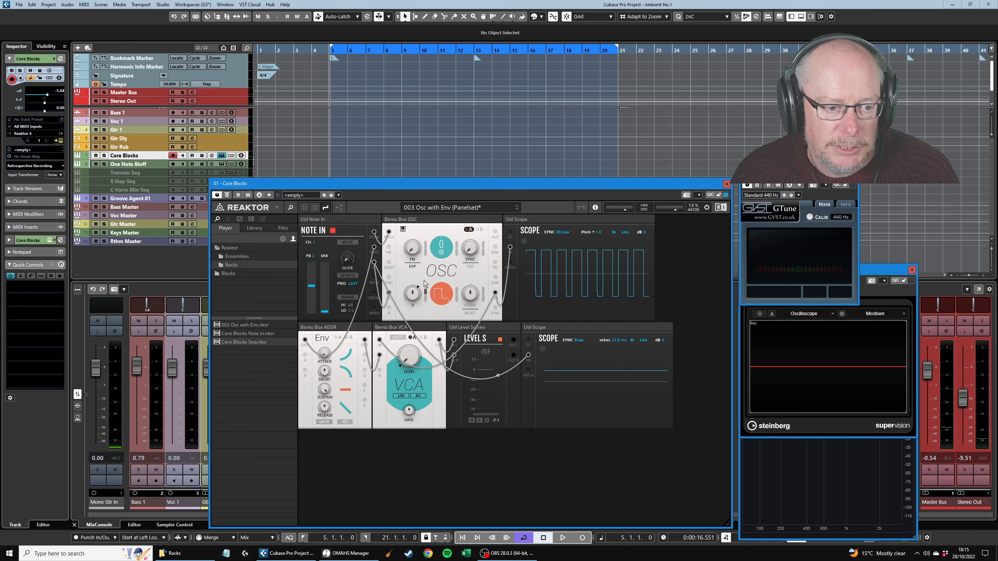
mouse_move(427, 291)
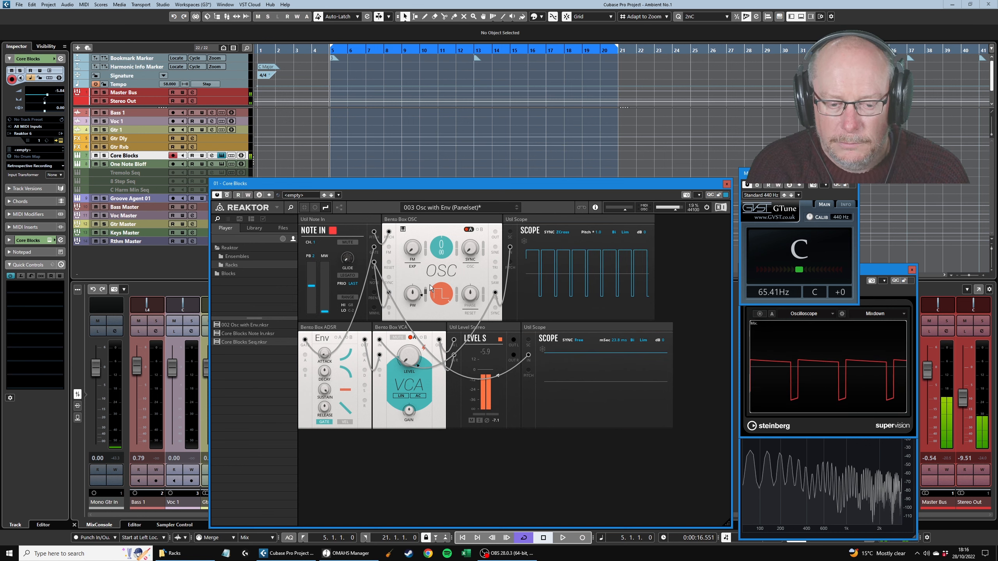
Replace velocity with Note In's Pitch output on the OSC's A input and the lower scope, and reduce the upper scope's Pitch time scale.
double_click(389, 292)
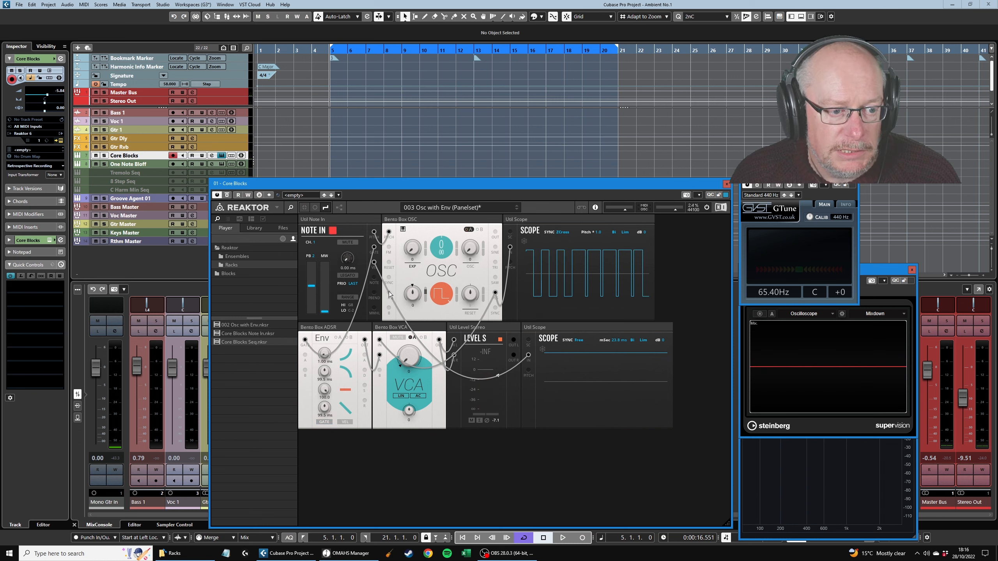
double_click(528, 356)
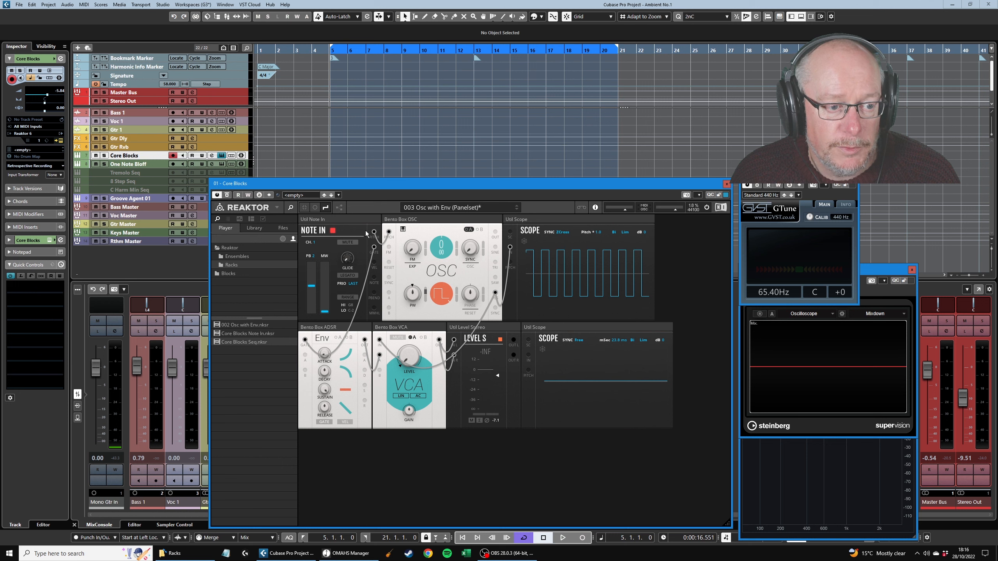
drag(375, 233, 389, 293)
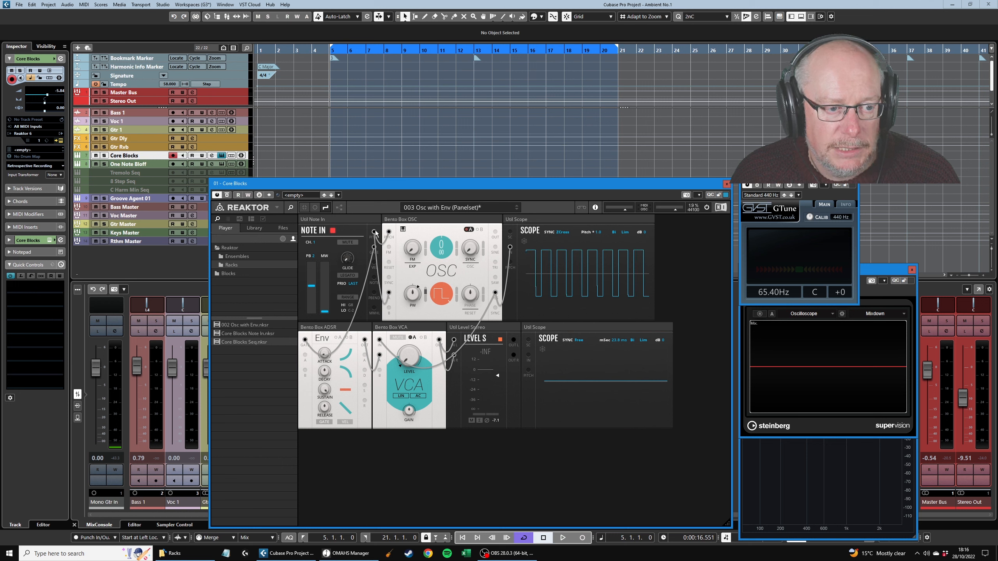
drag(374, 233, 529, 355)
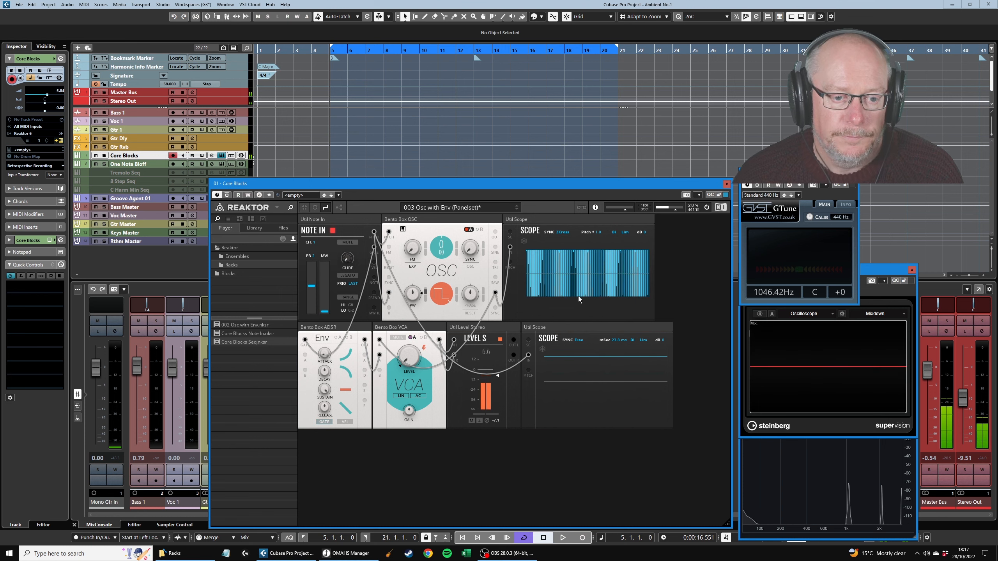
drag(598, 233, 601, 309)
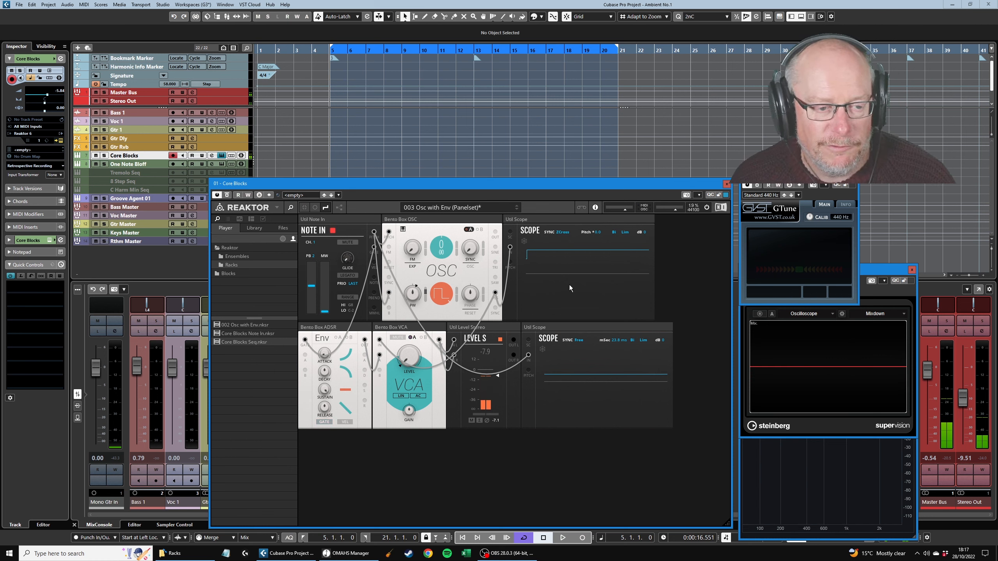
Disconnect the pitch signal from the OSC's A input and the lower scope, and patch Note In's last output to the A input.
double_click(389, 293)
double_click(529, 355)
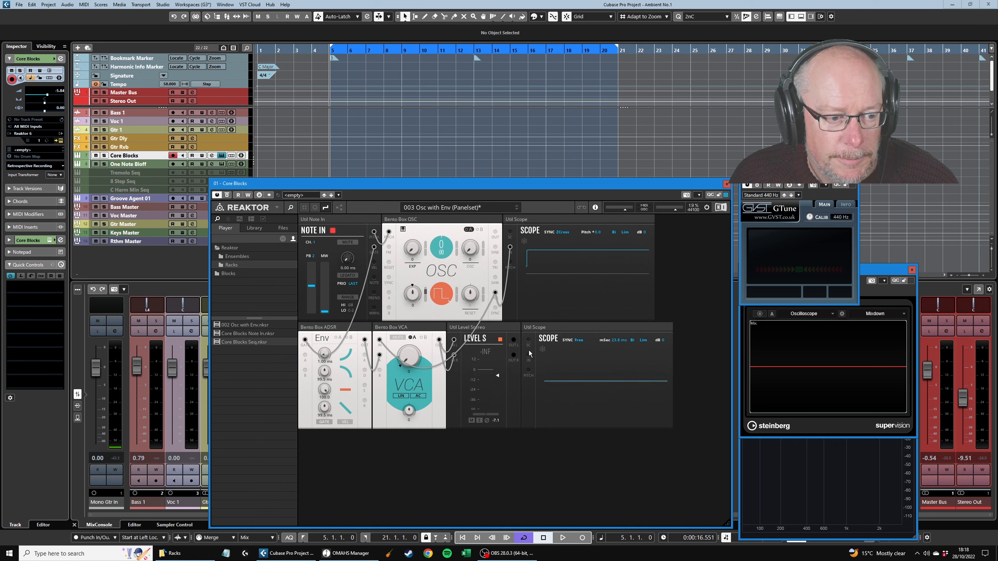
drag(374, 308, 388, 292)
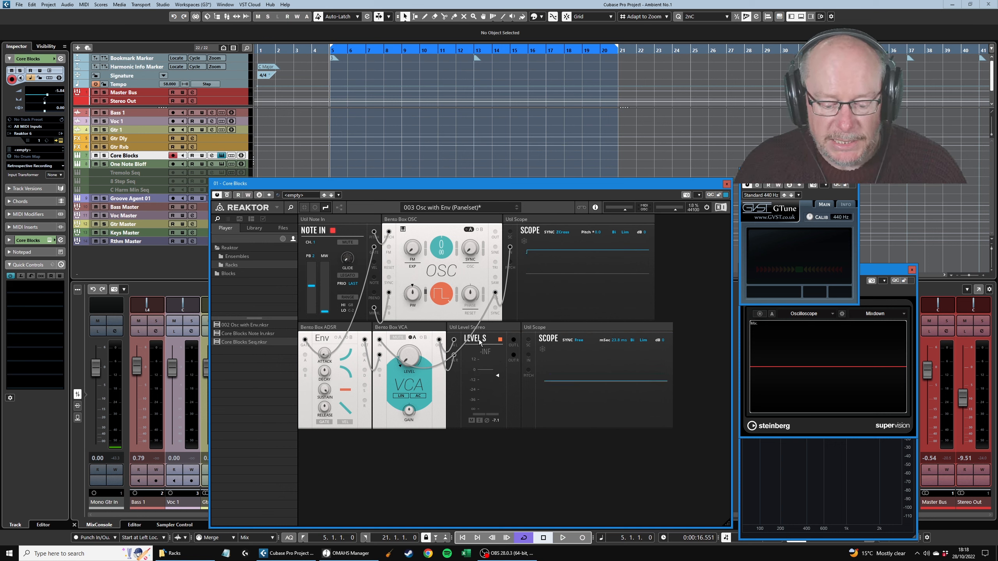